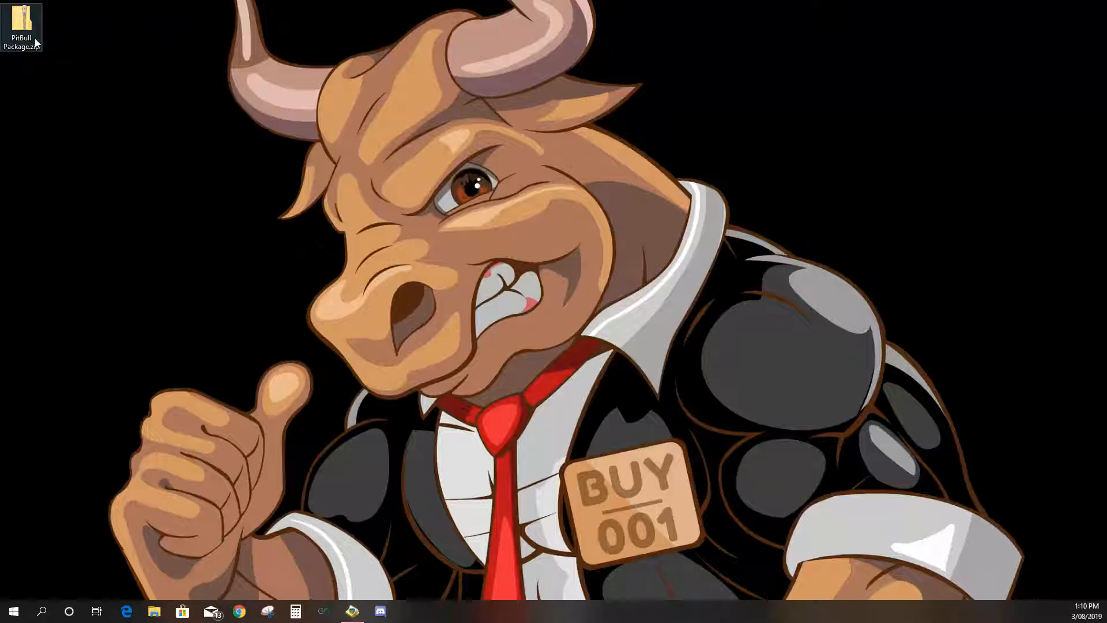
- Extract PitBull Package.zip into a PitBull Package folder on the Desktop
right_click(35, 42)
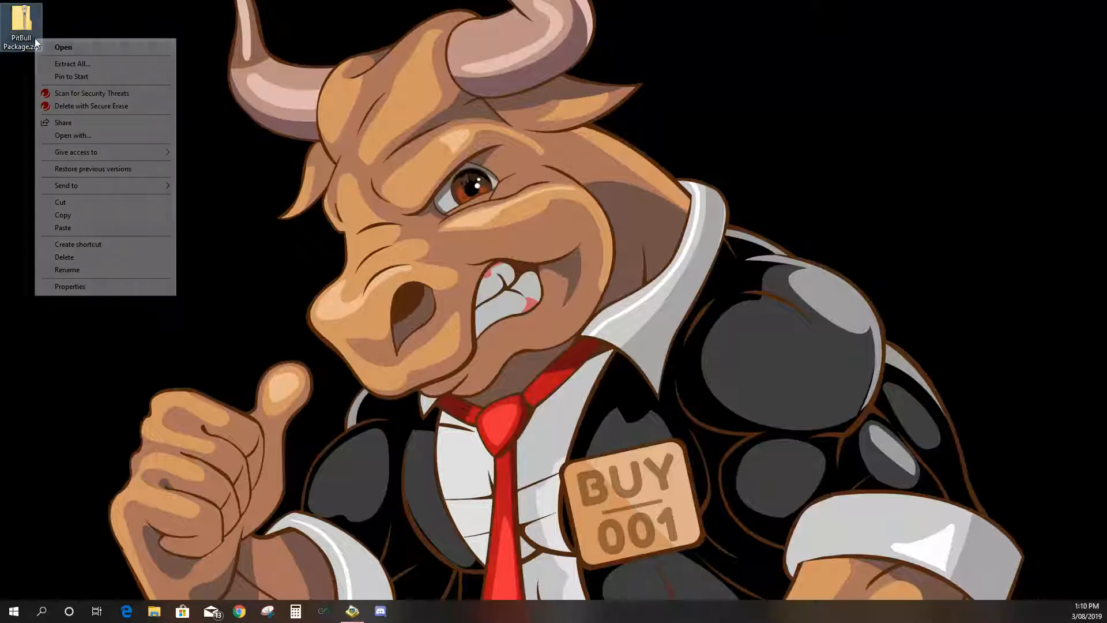
click(84, 64)
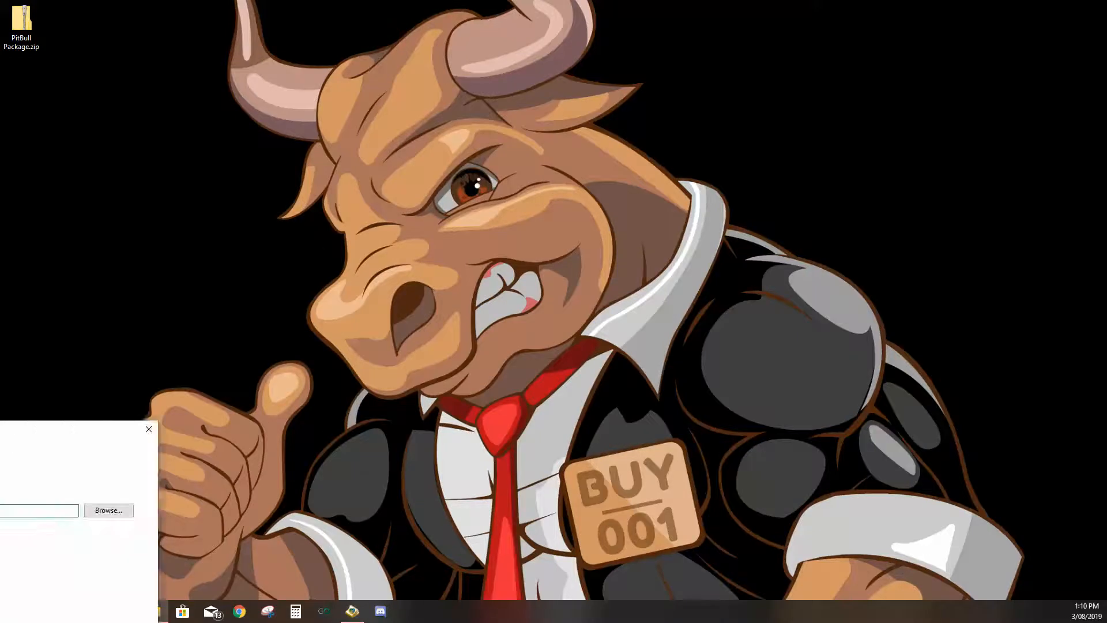
drag(157, 319, 289, 116)
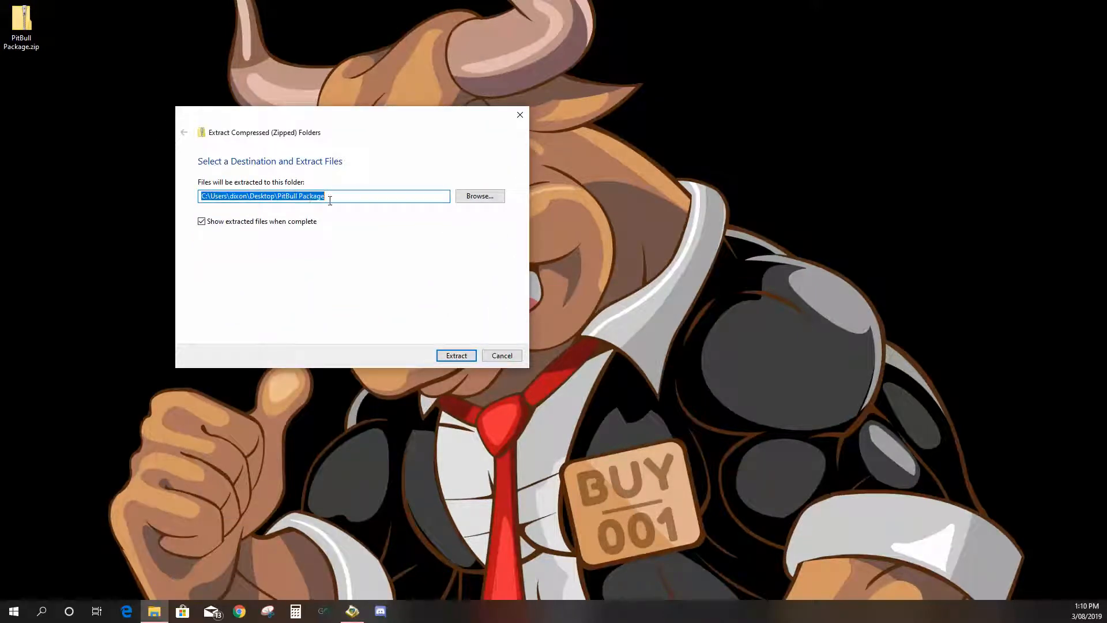
click(456, 355)
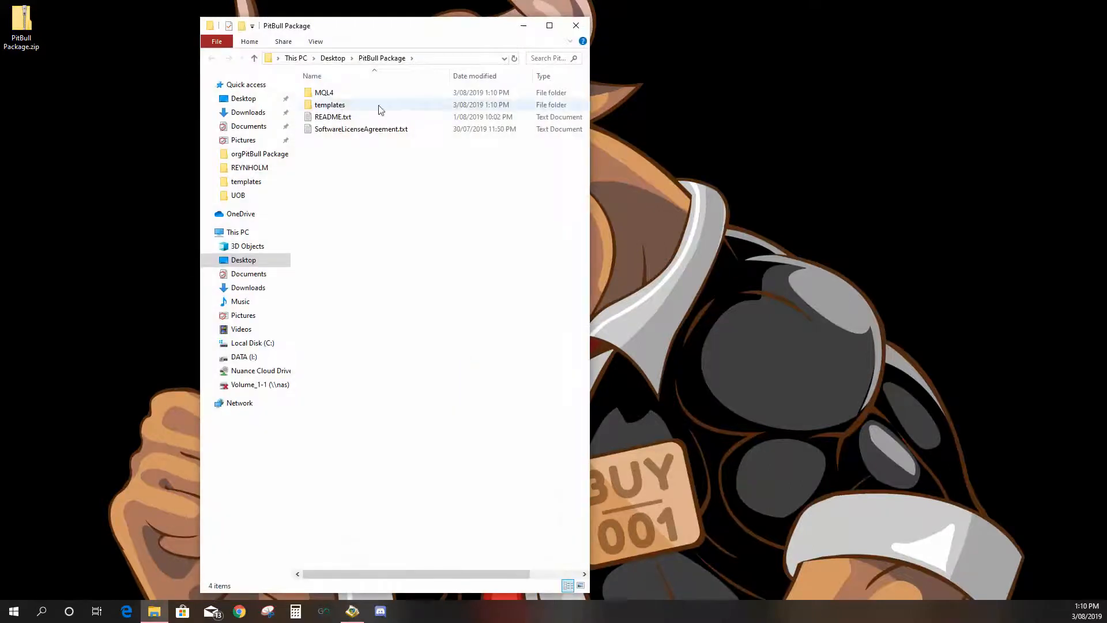
- Open the terminal's data folder from MetaTrader and place it beside the extracted PitBull Package folder
drag(331, 29, 815, 27)
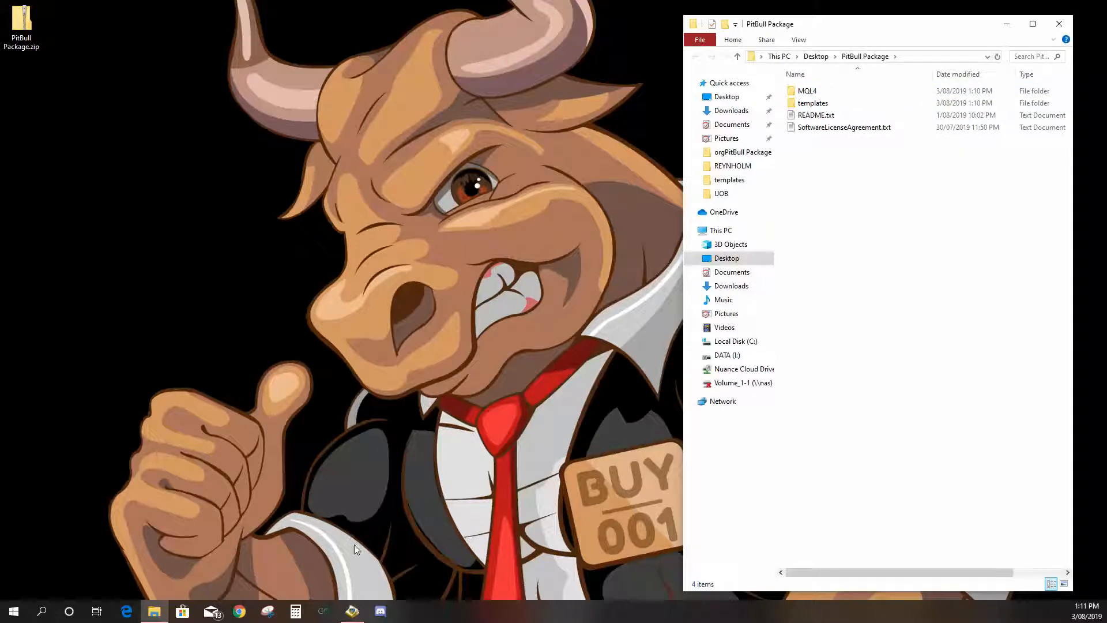
click(324, 611)
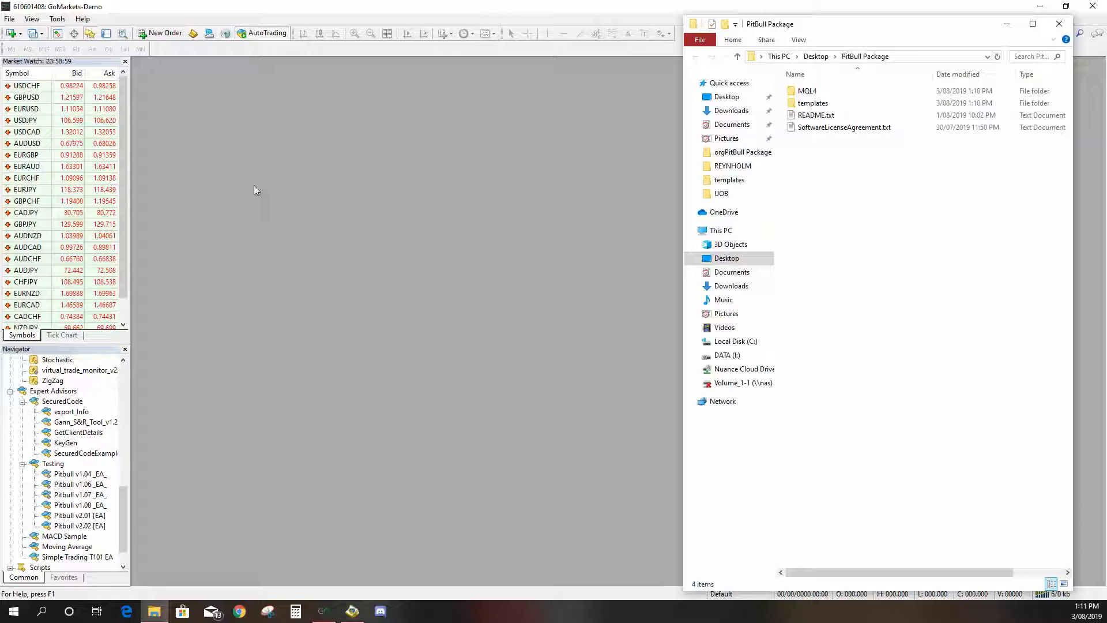
click(20, 34)
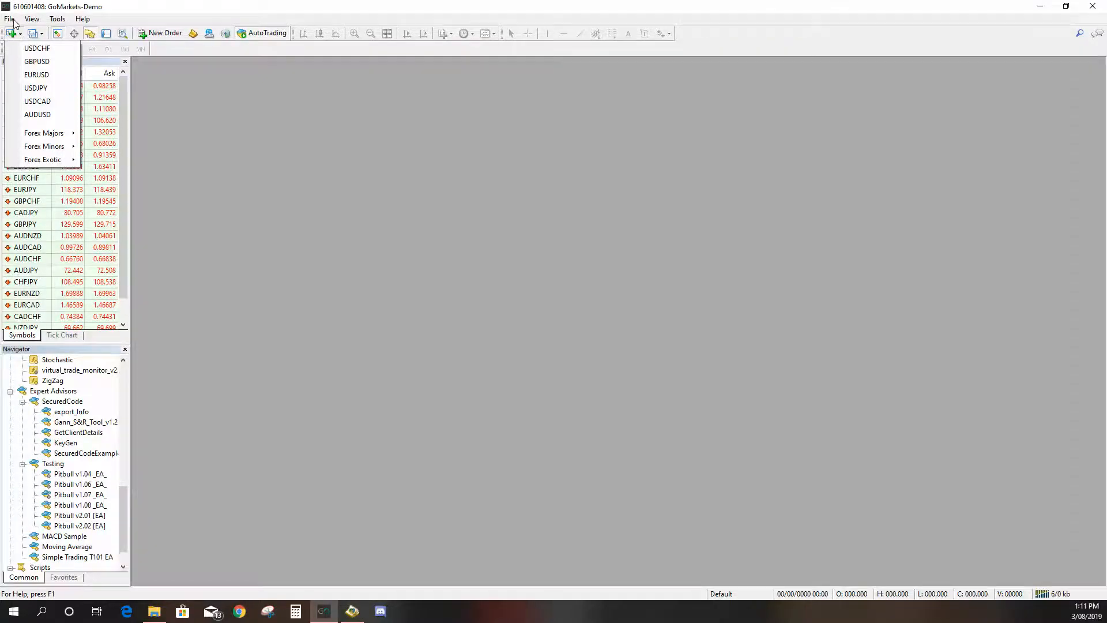
click(10, 19)
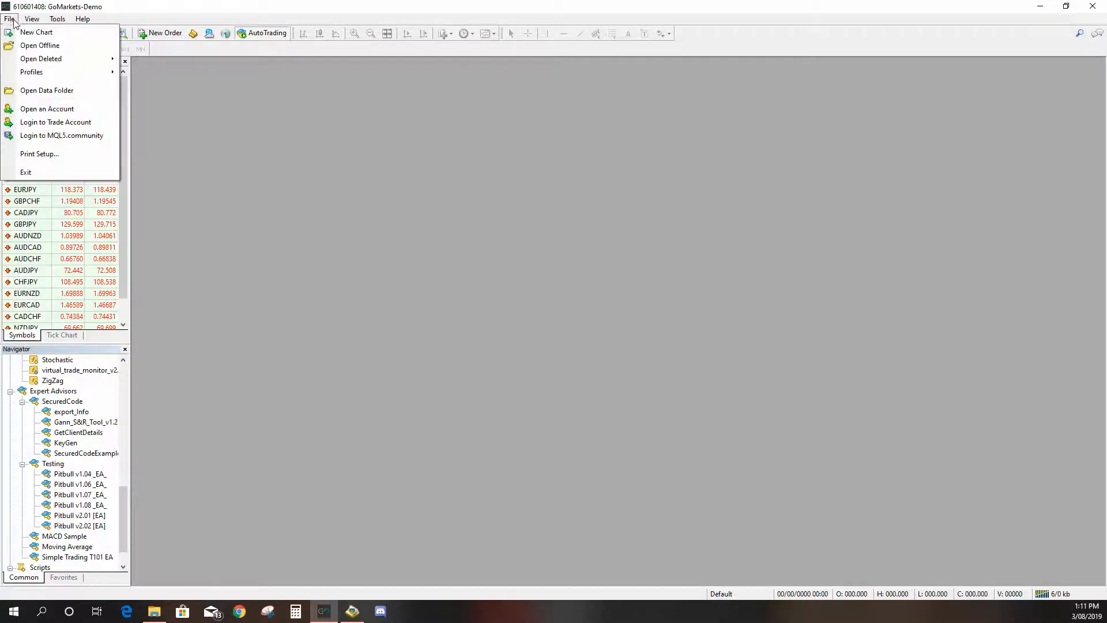
click(43, 93)
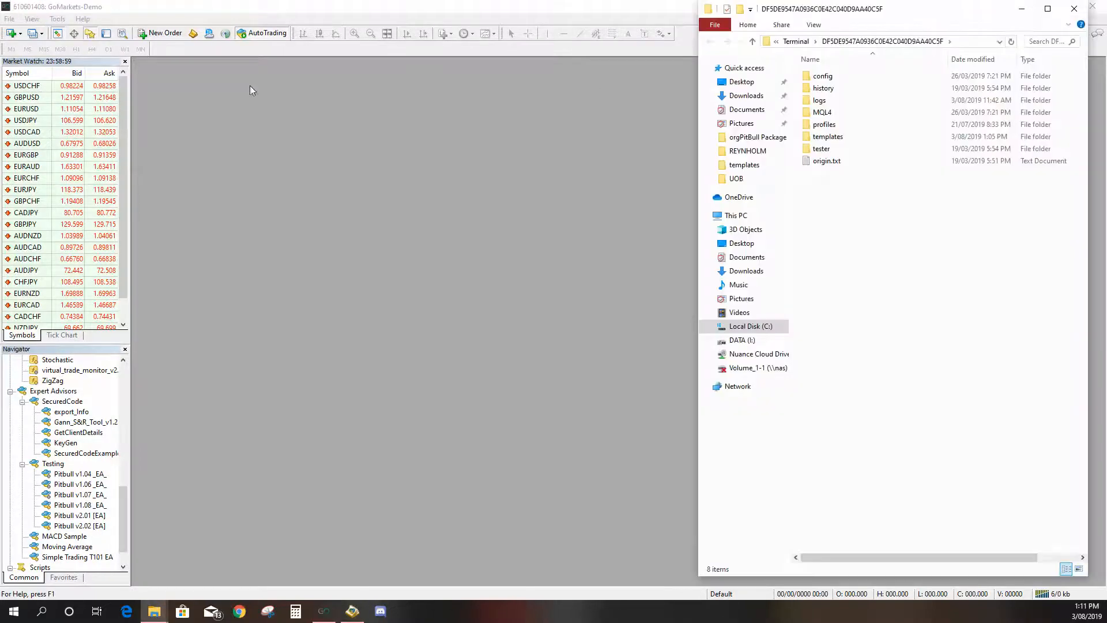
drag(937, 15, 345, 28)
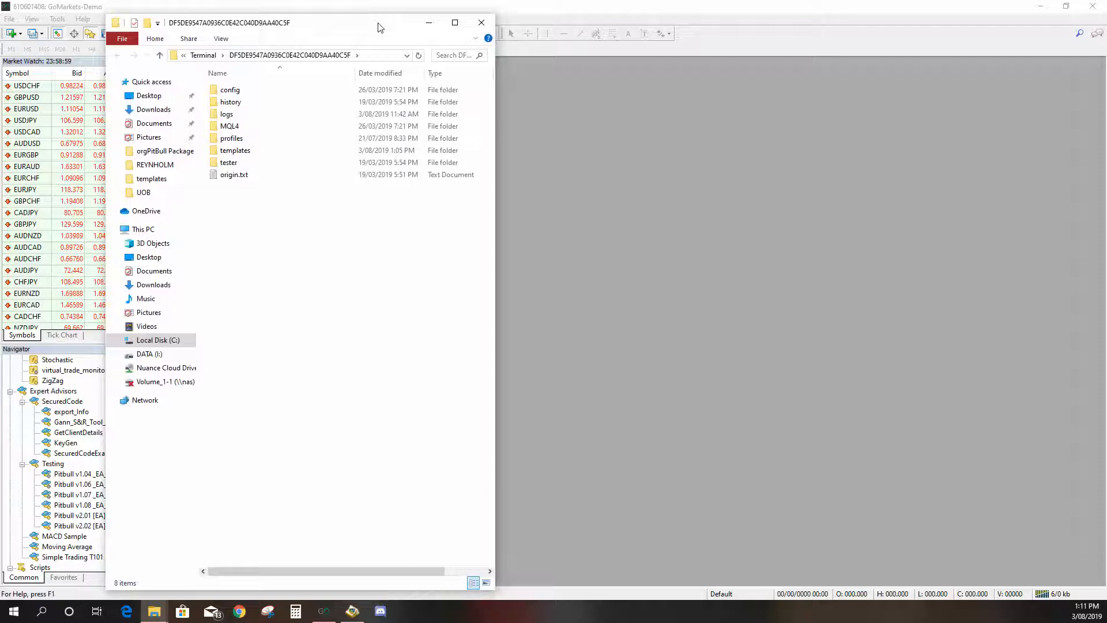
click(1041, 11)
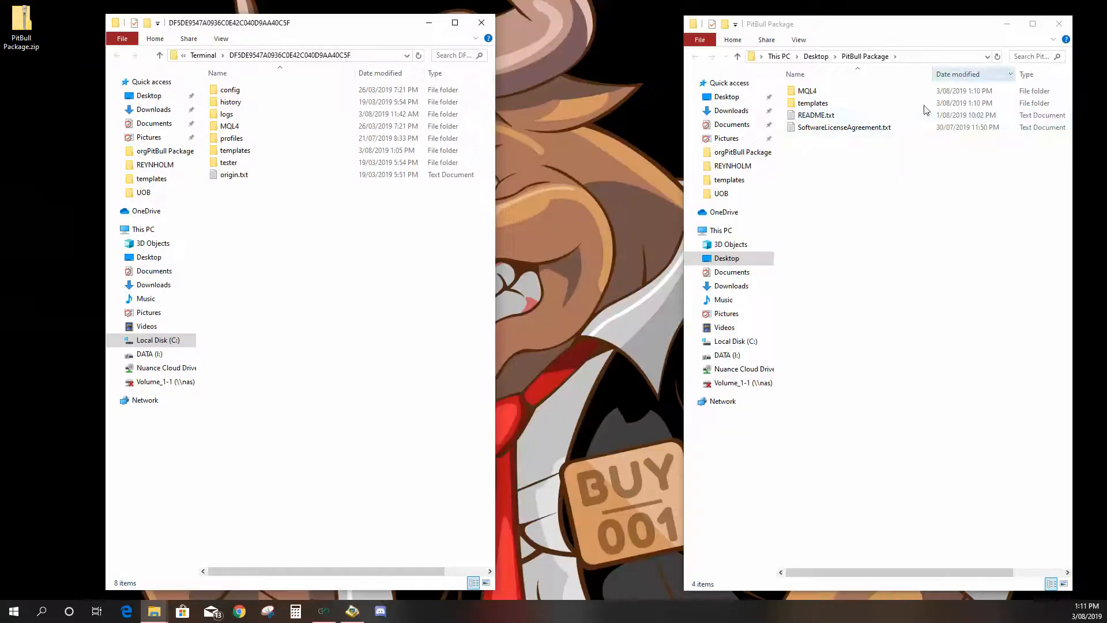
- Copy the package's templates folder into the terminal data folder and check the merged templates contents
drag(866, 29, 822, 33)
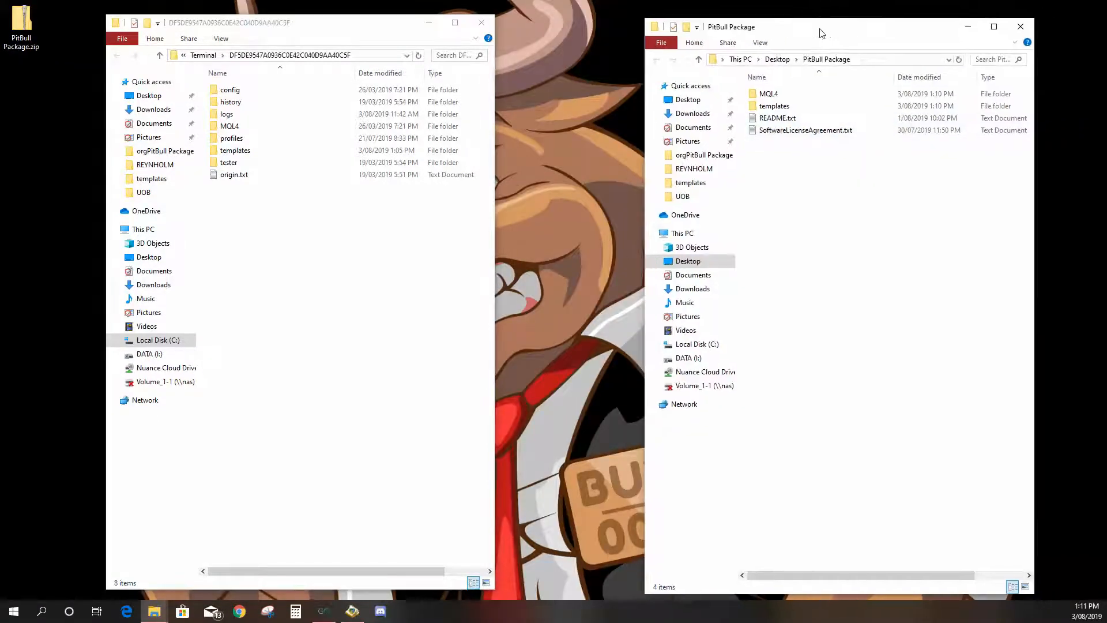
click(827, 109)
mouse_move(818, 112)
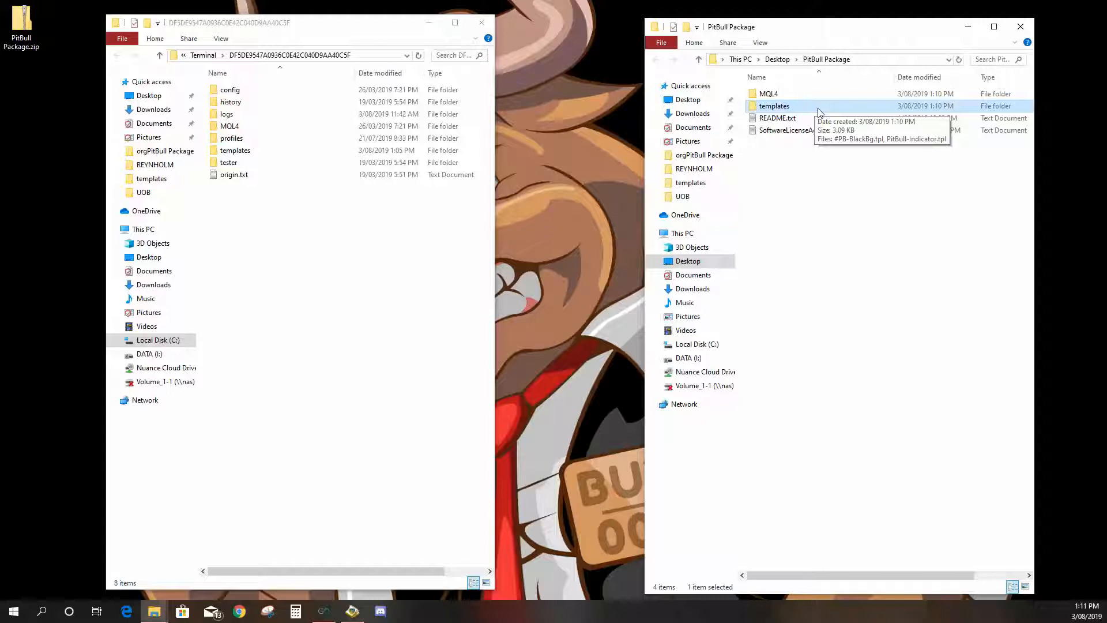
right_click(825, 107)
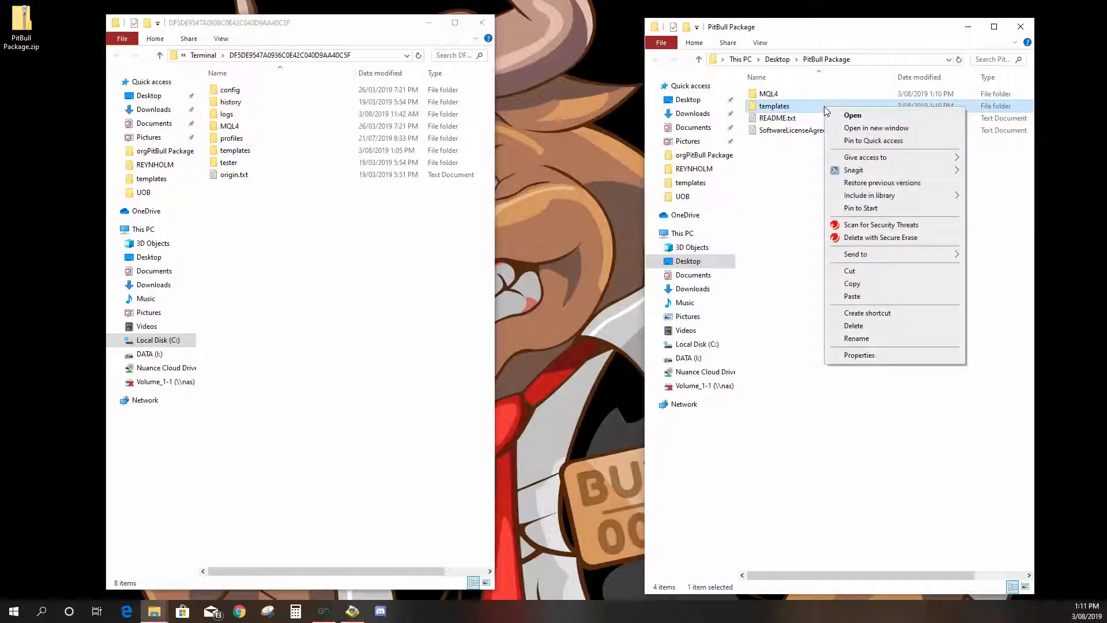
click(865, 286)
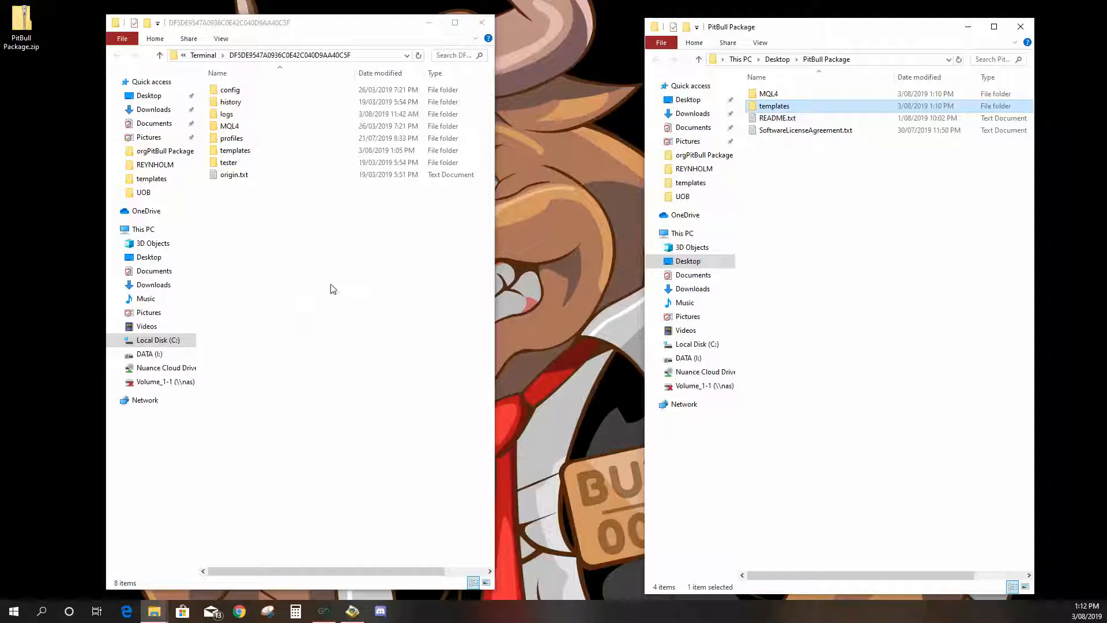
right_click(295, 293)
click(342, 371)
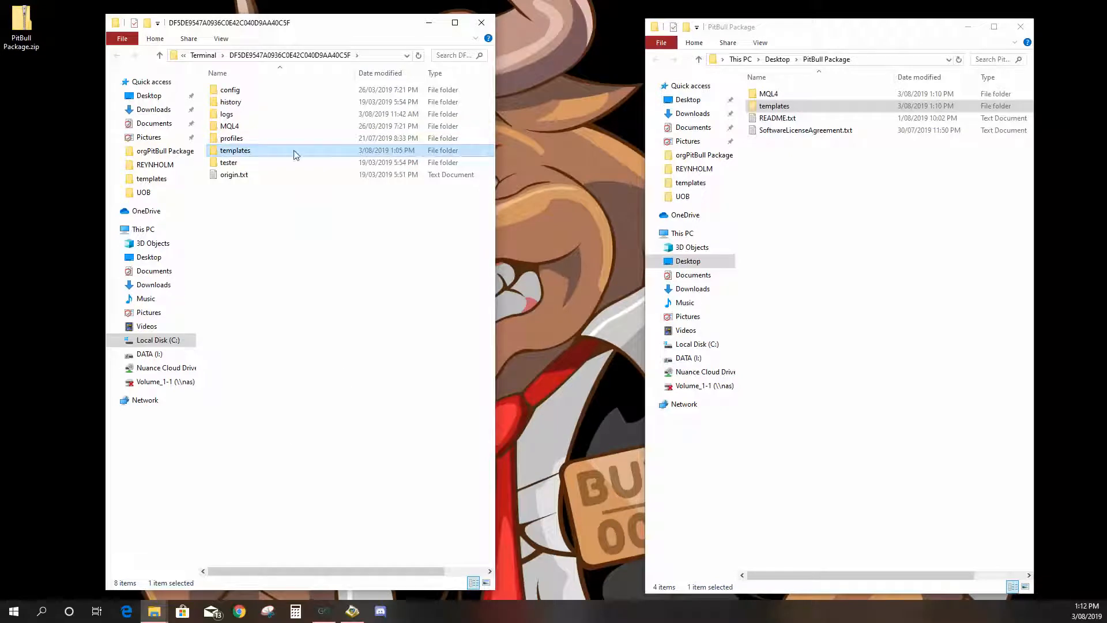
double_click(817, 107)
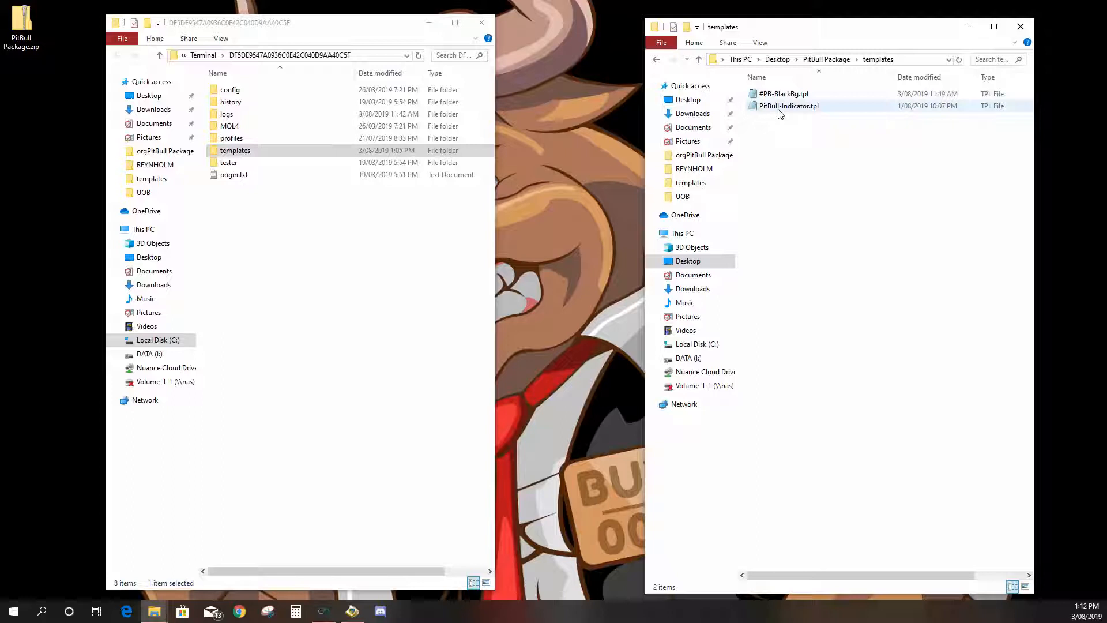
double_click(294, 151)
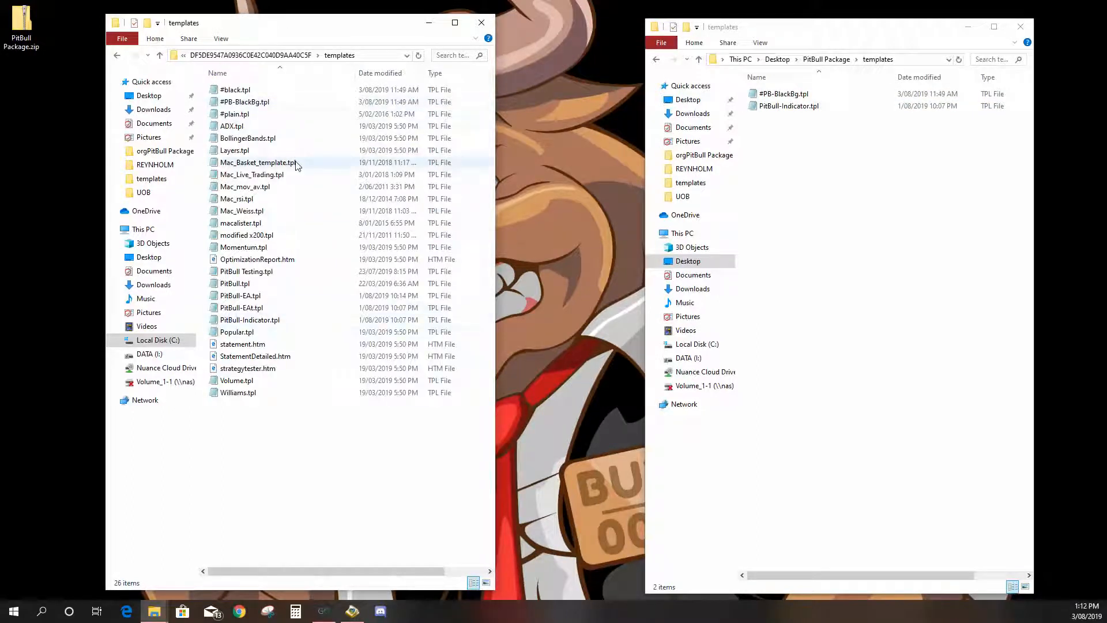
click(160, 56)
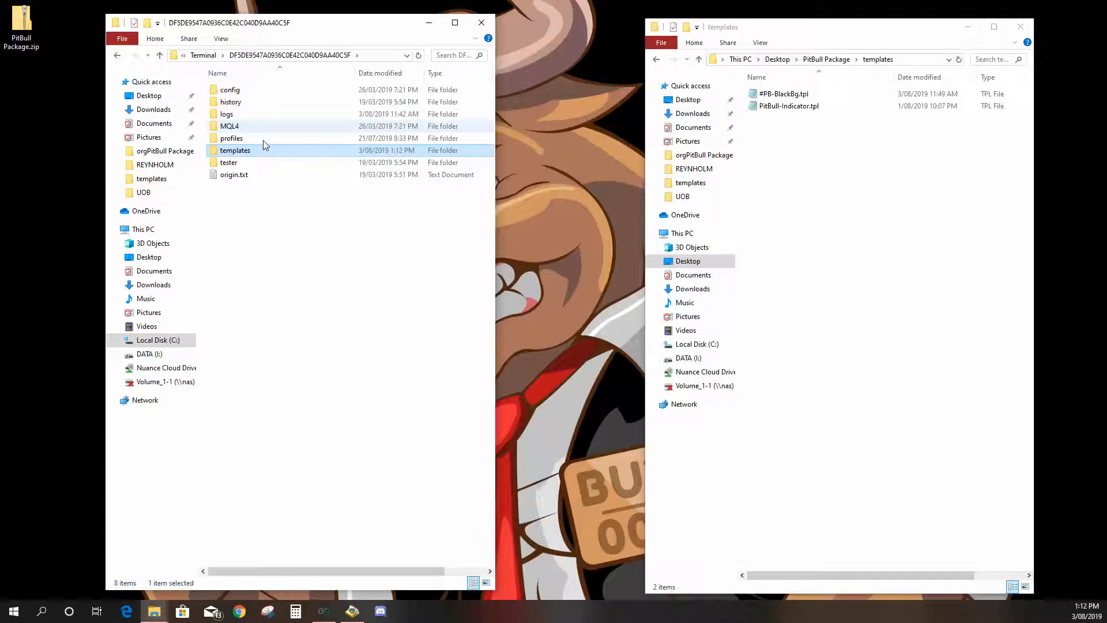
click(699, 59)
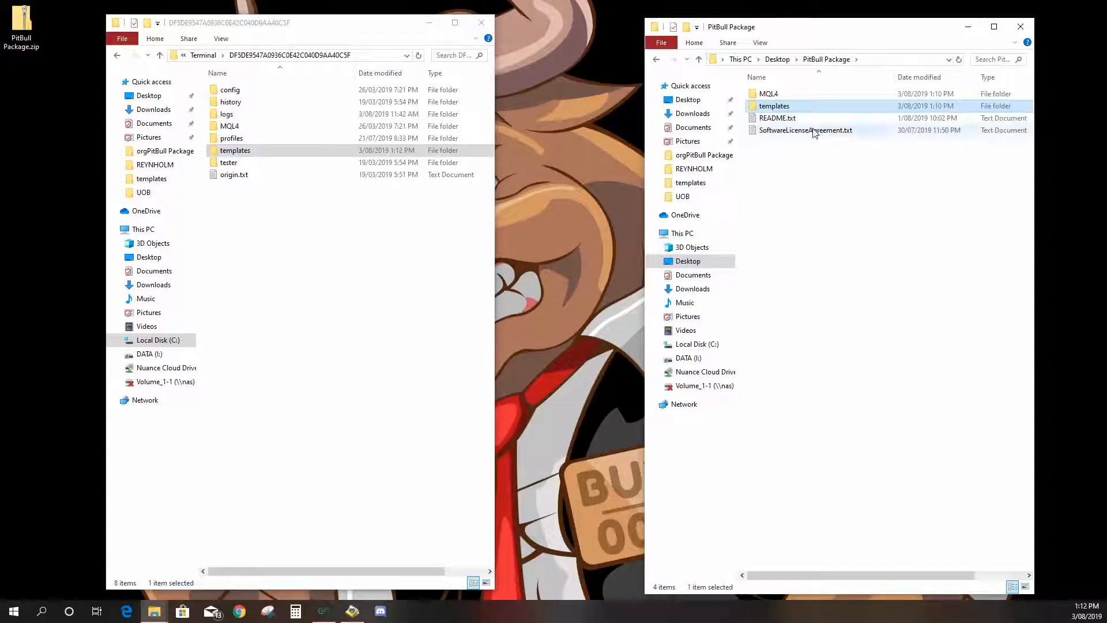
- Copy the package's MQL4 folder into the terminal data folder and check the PitBull folder under MQL4\Experts
click(814, 95)
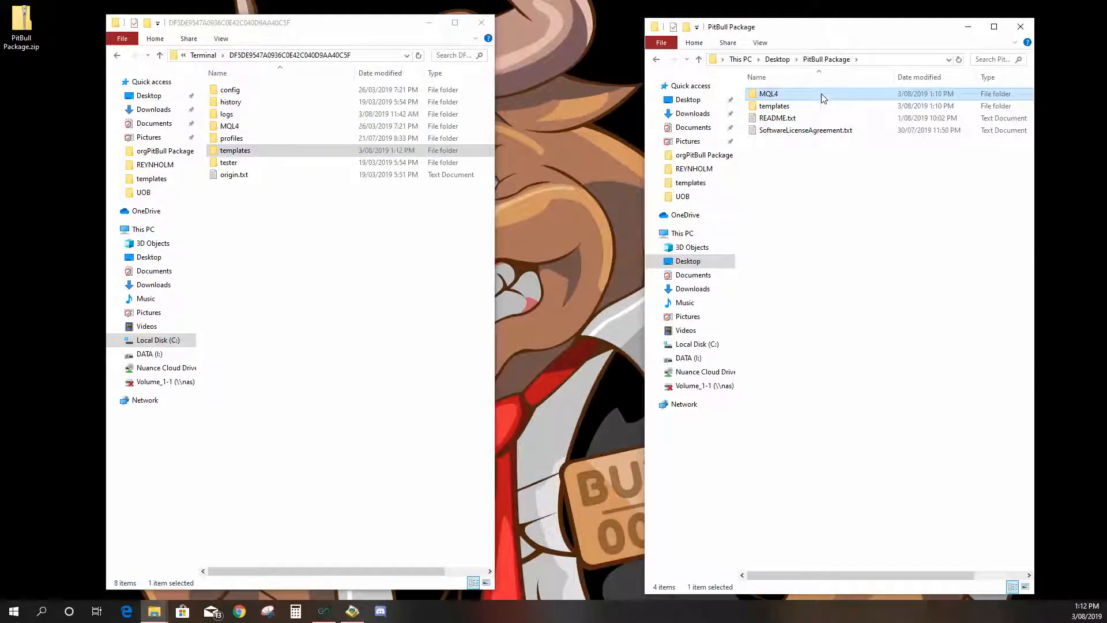
right_click(820, 94)
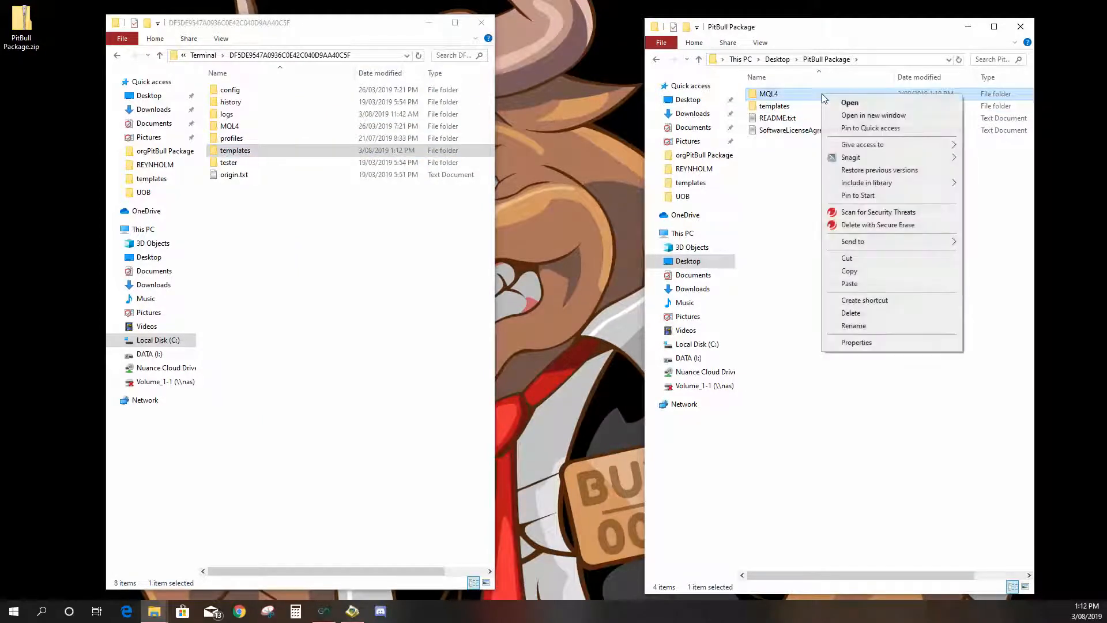
click(871, 273)
right_click(278, 258)
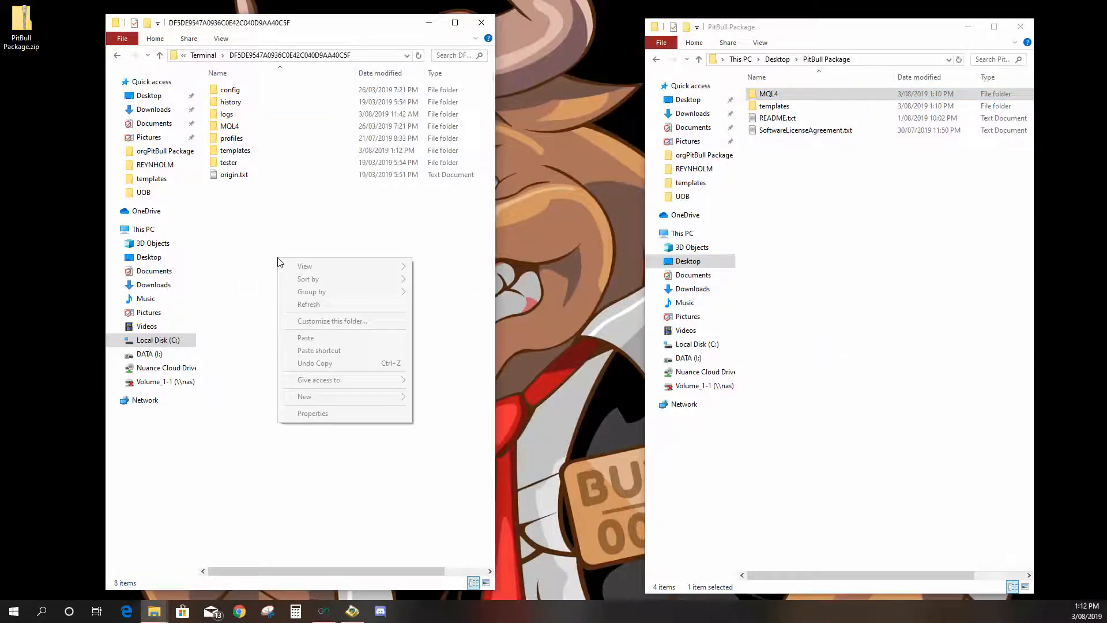
click(305, 338)
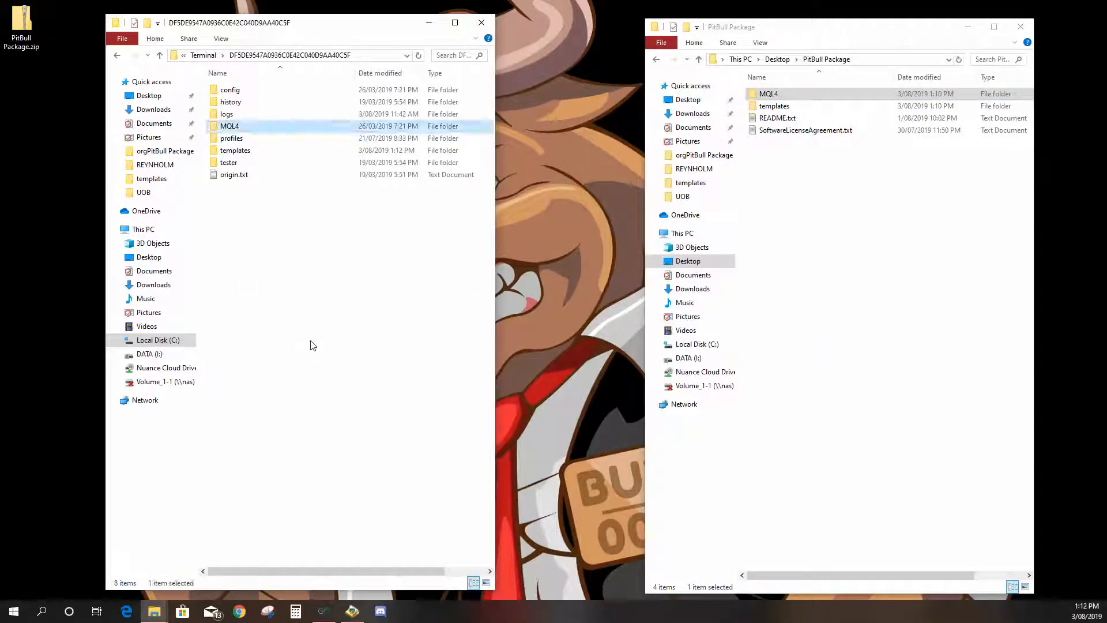
double_click(266, 130)
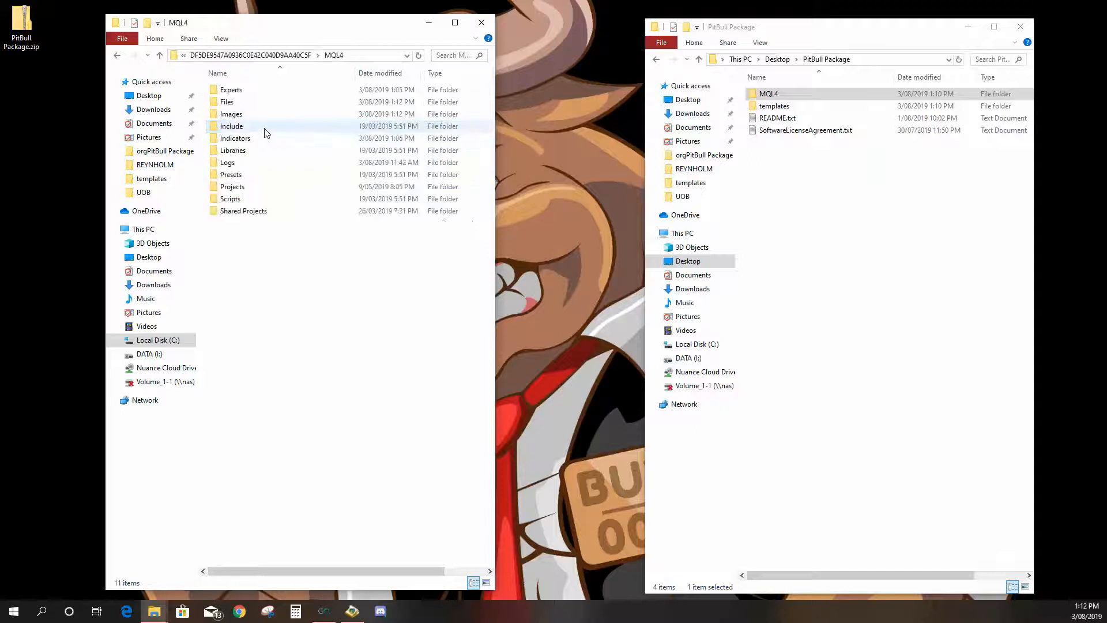
double_click(260, 94)
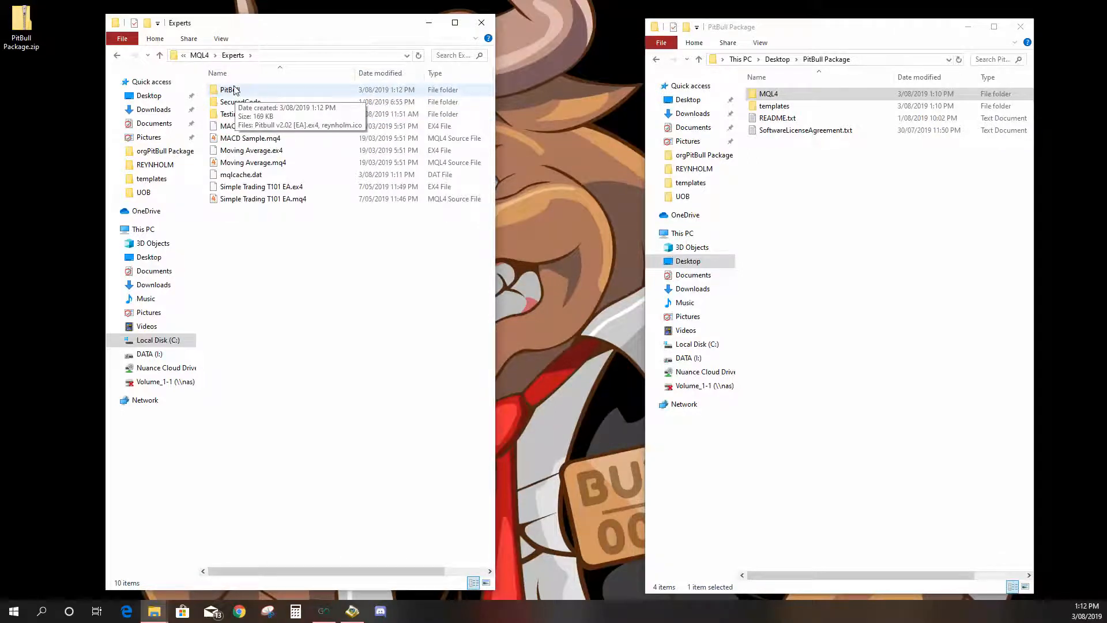
double_click(253, 91)
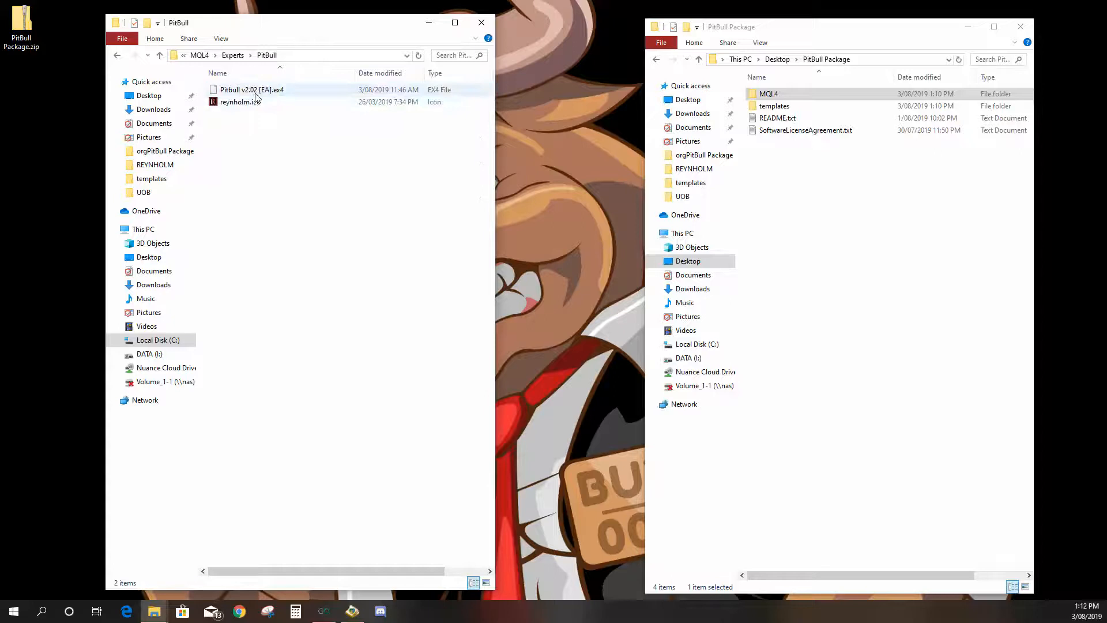
click(233, 55)
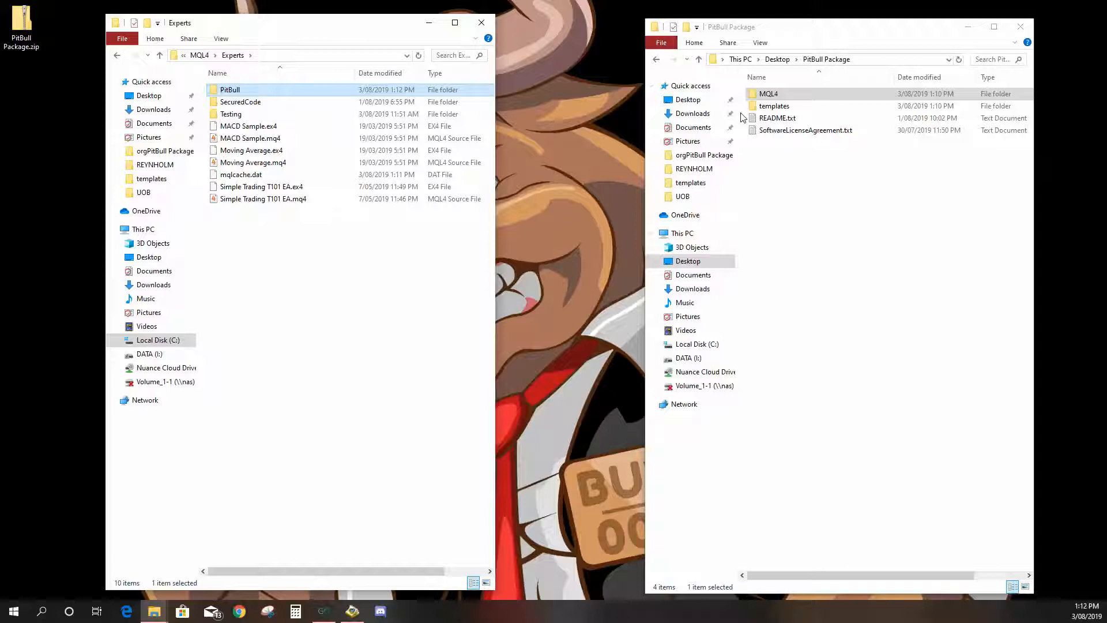
- Close both folder windows, exit MetaTrader and start it again
click(480, 24)
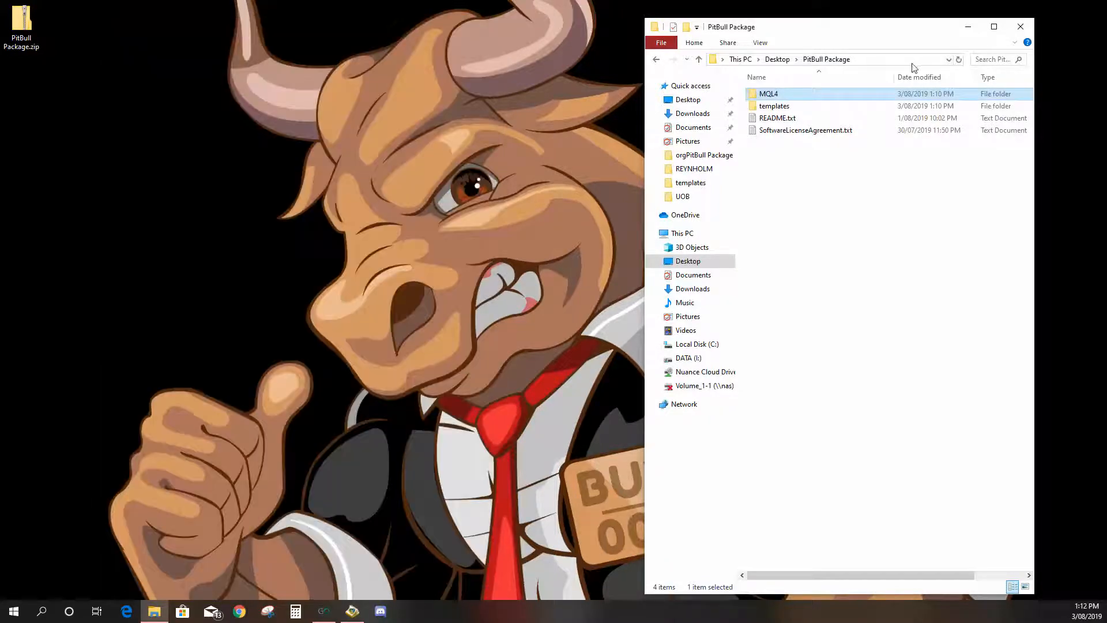
click(1019, 28)
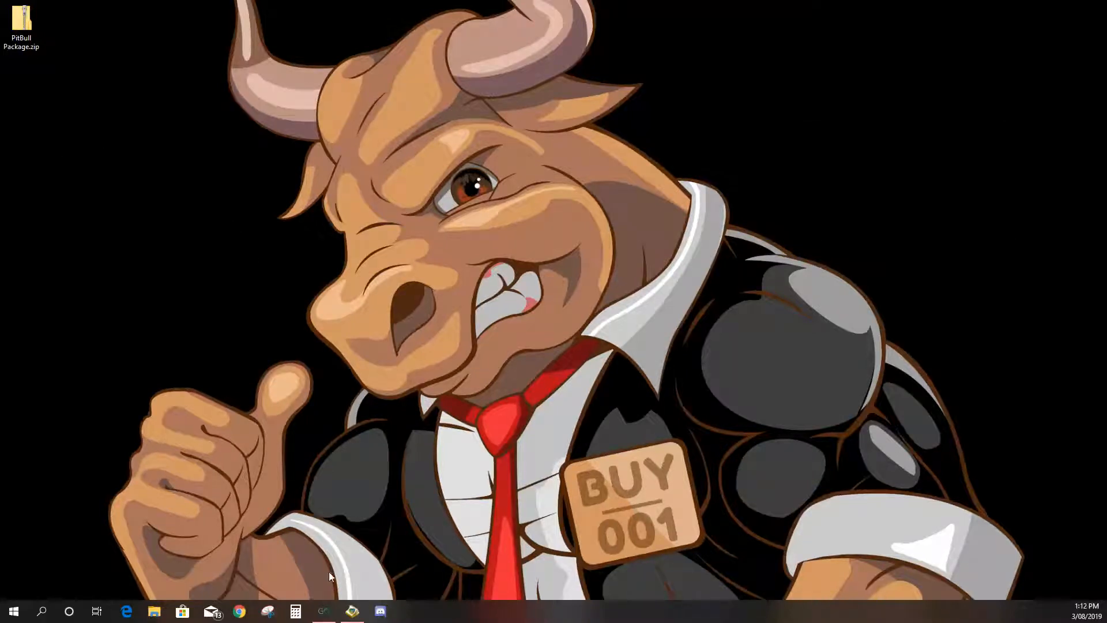
mouse_move(323, 612)
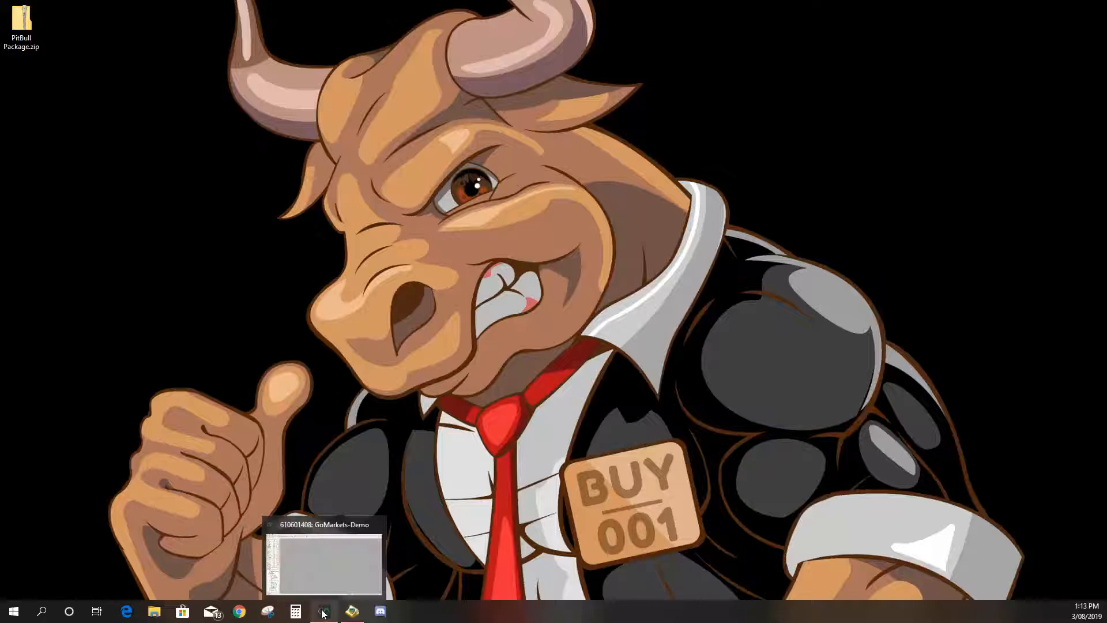
click(325, 614)
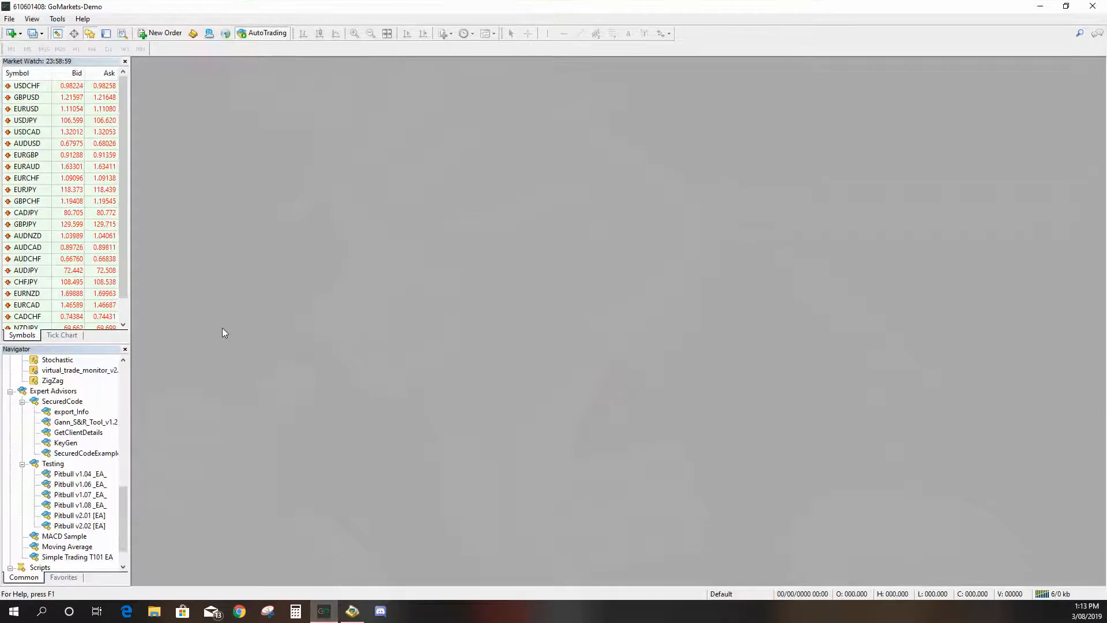
click(9, 19)
click(30, 172)
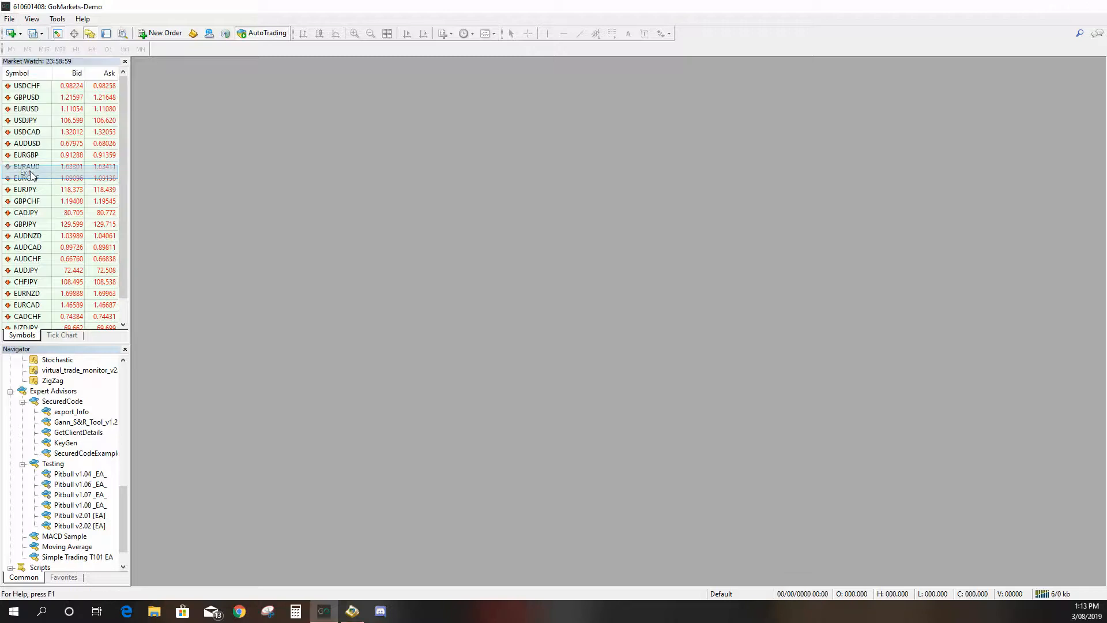
click(325, 613)
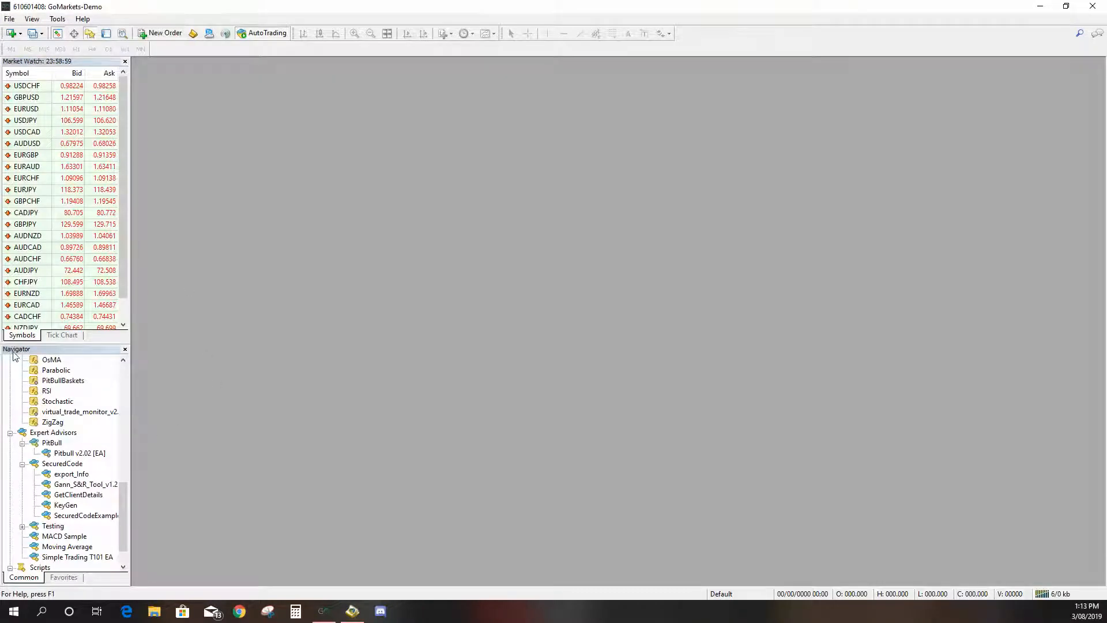
- Scroll through the Navigator to check the PitBull folder and Pitbull v2.02 EA under Expert Advisors
click(35, 22)
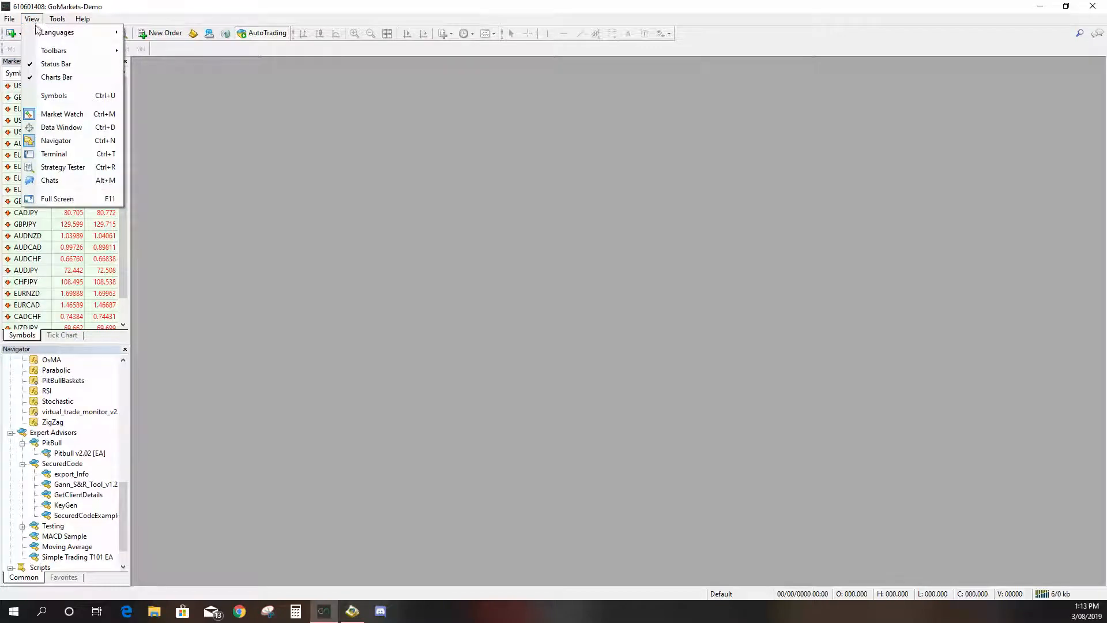
click(122, 518)
drag(122, 518, 129, 396)
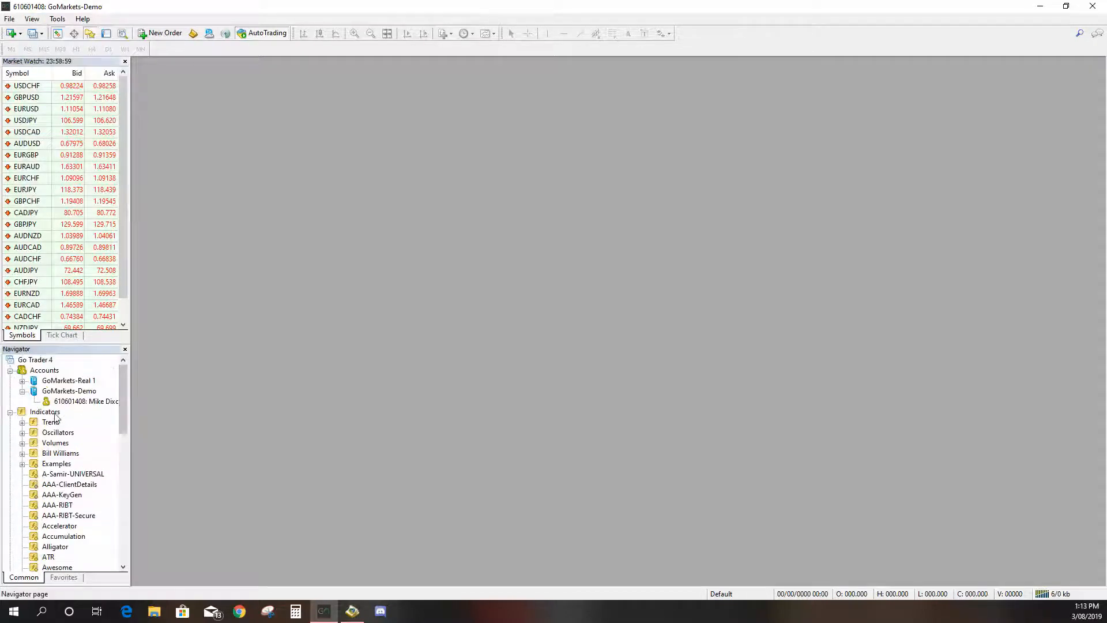
drag(127, 382, 122, 511)
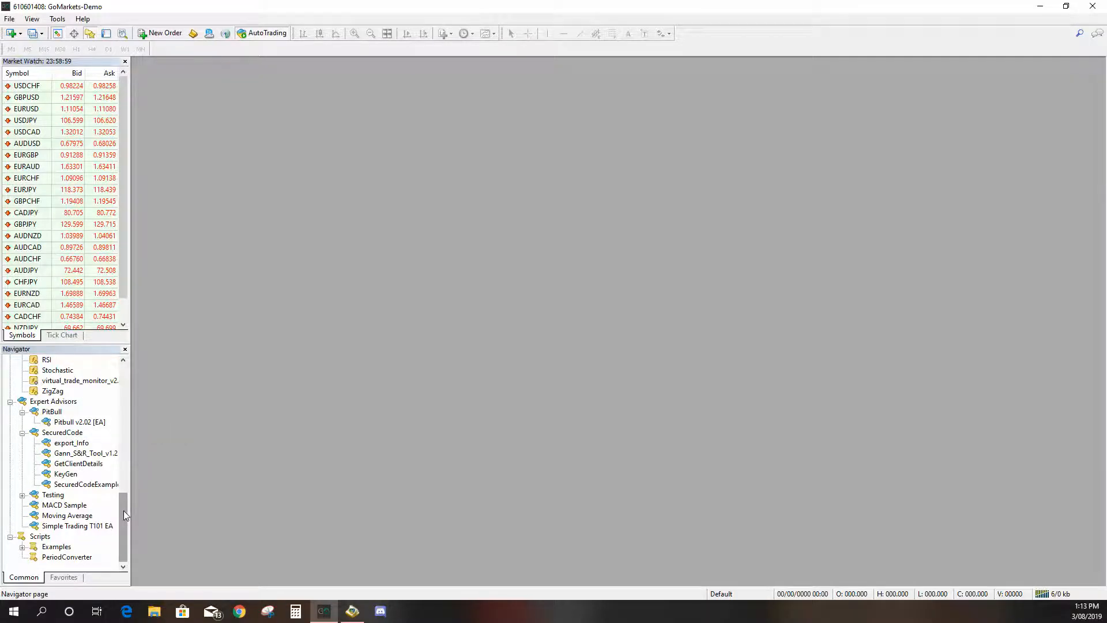
drag(124, 511, 125, 484)
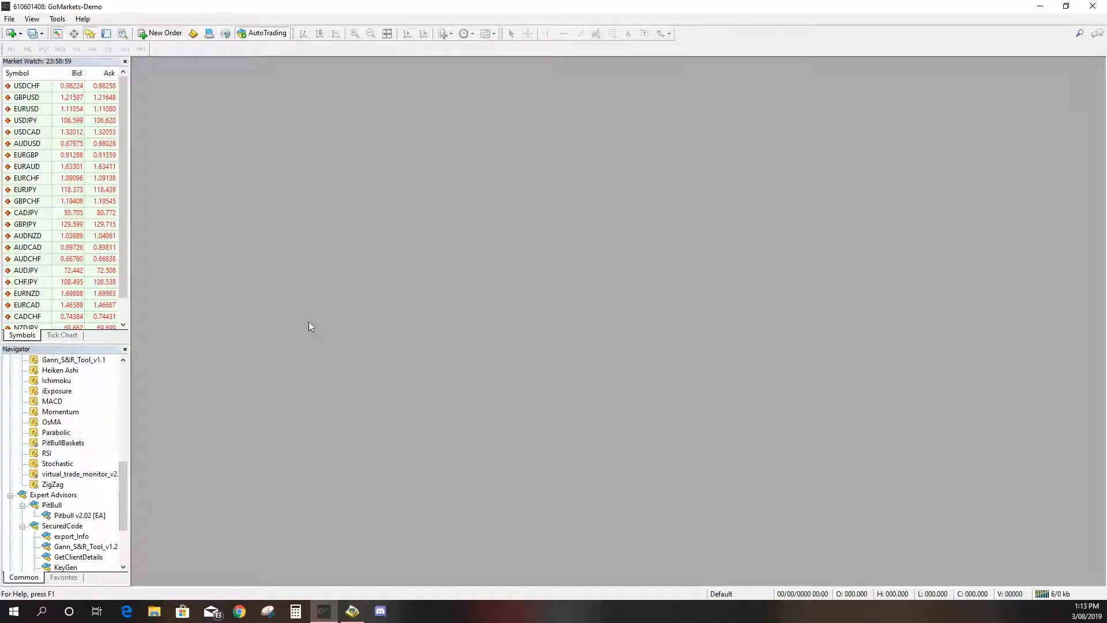
- Open a new USDCAD chart and apply the #PB-BlackBg template to it
click(20, 35)
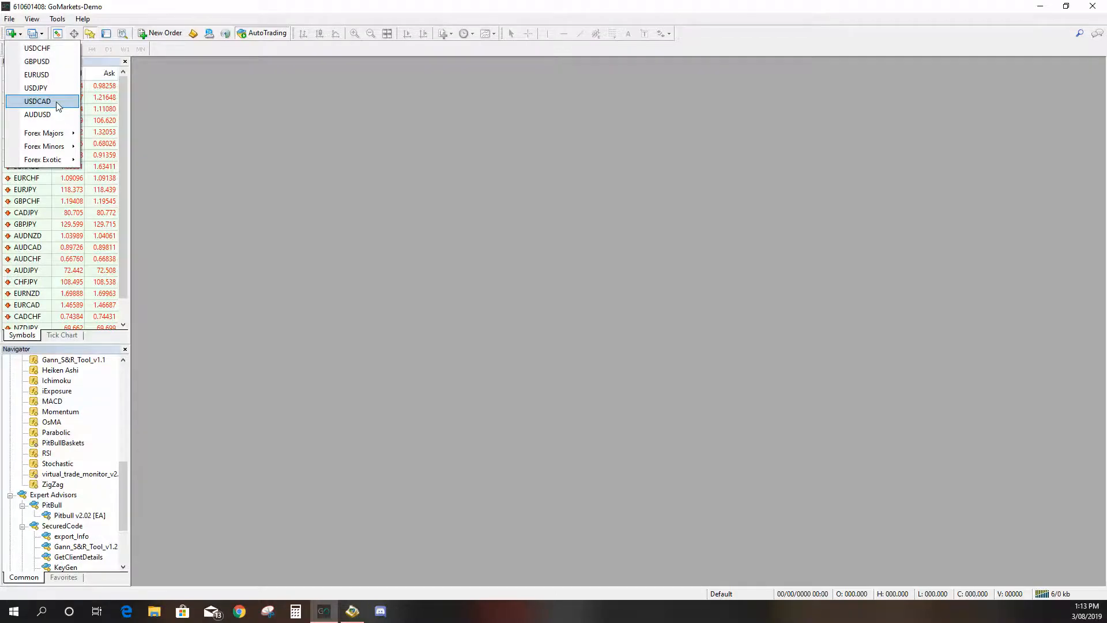
click(37, 100)
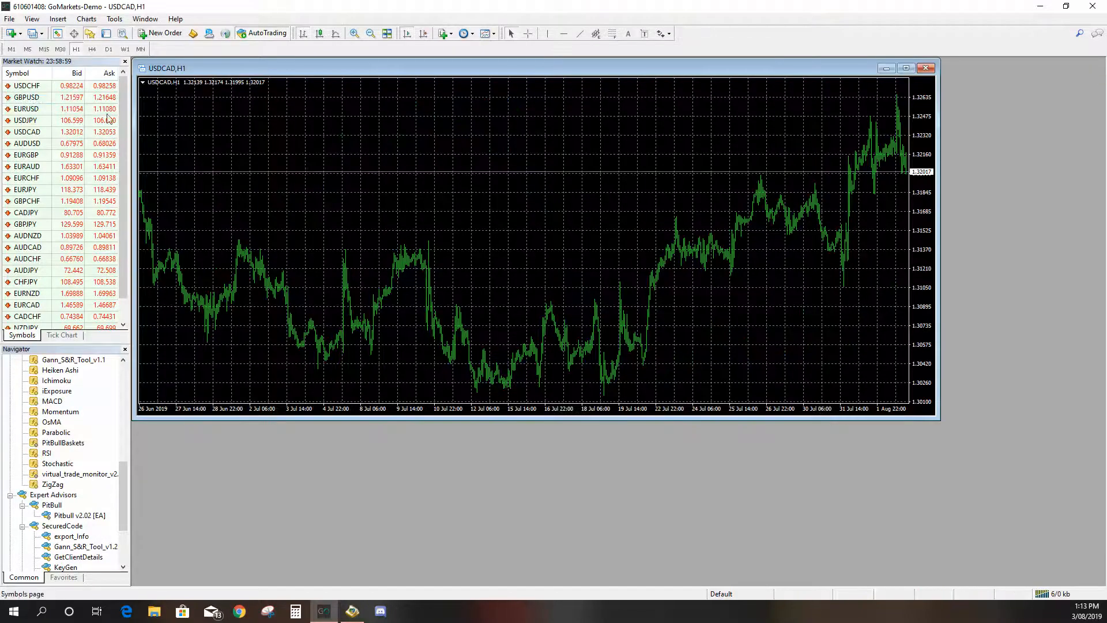
right_click(279, 144)
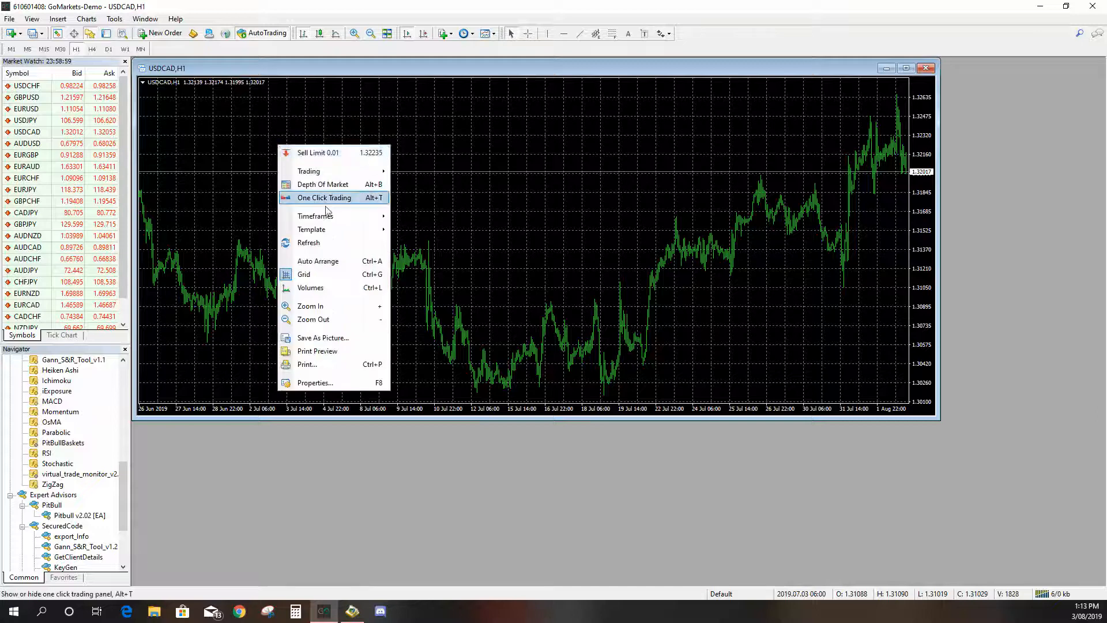
mouse_move(340, 229)
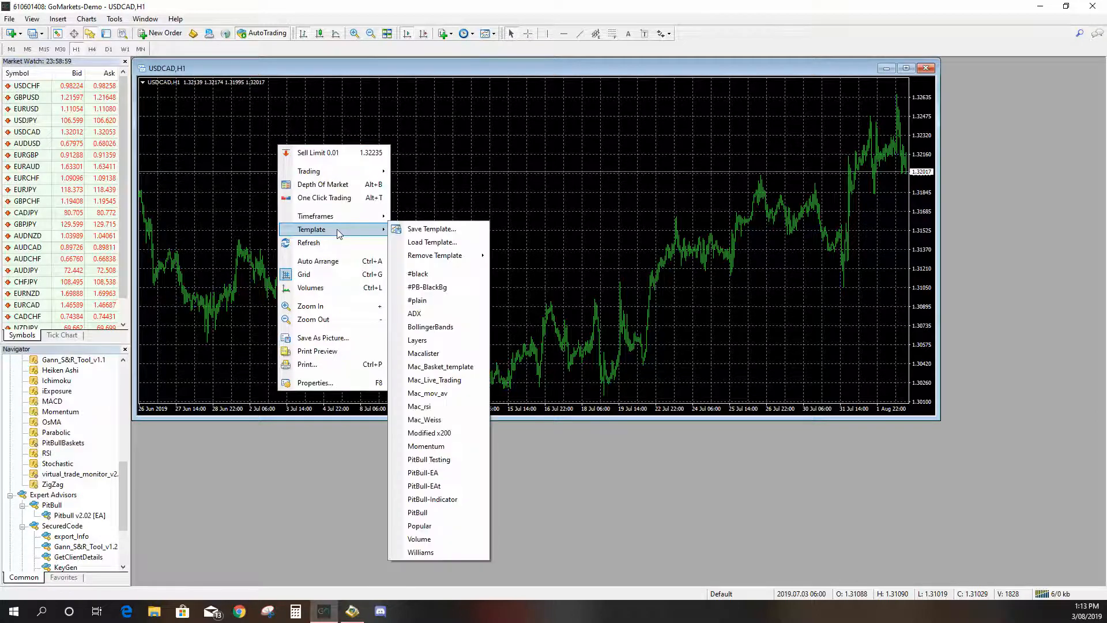
click(449, 288)
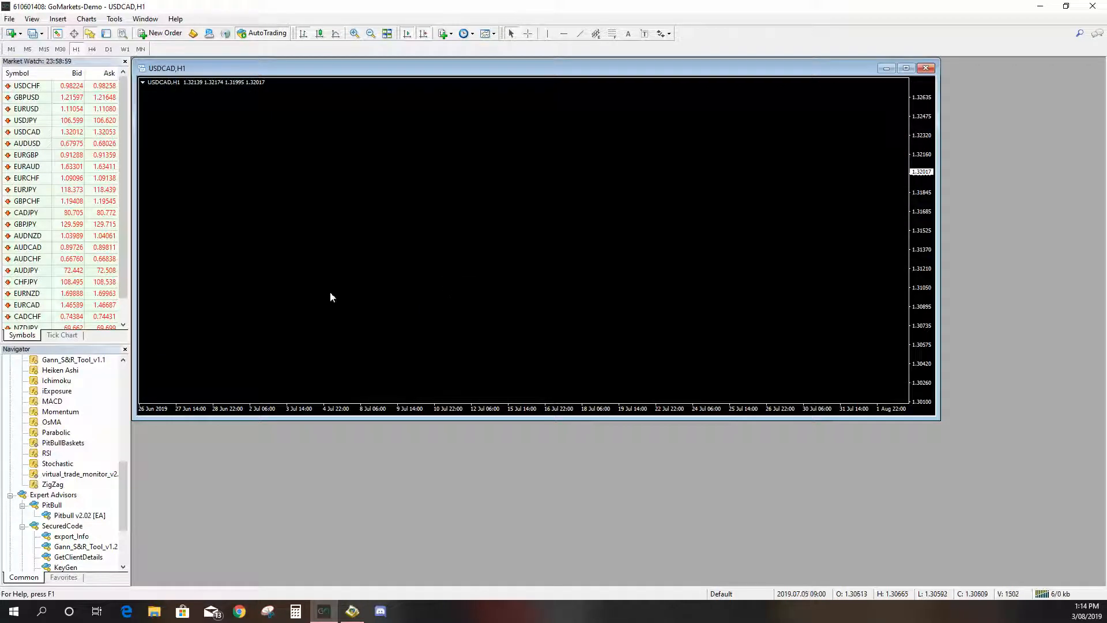
- Try to attach the Pitbull v2.02 EA to the USDCAD chart with its default inputs, then dismiss the unregistered-software message
click(63, 516)
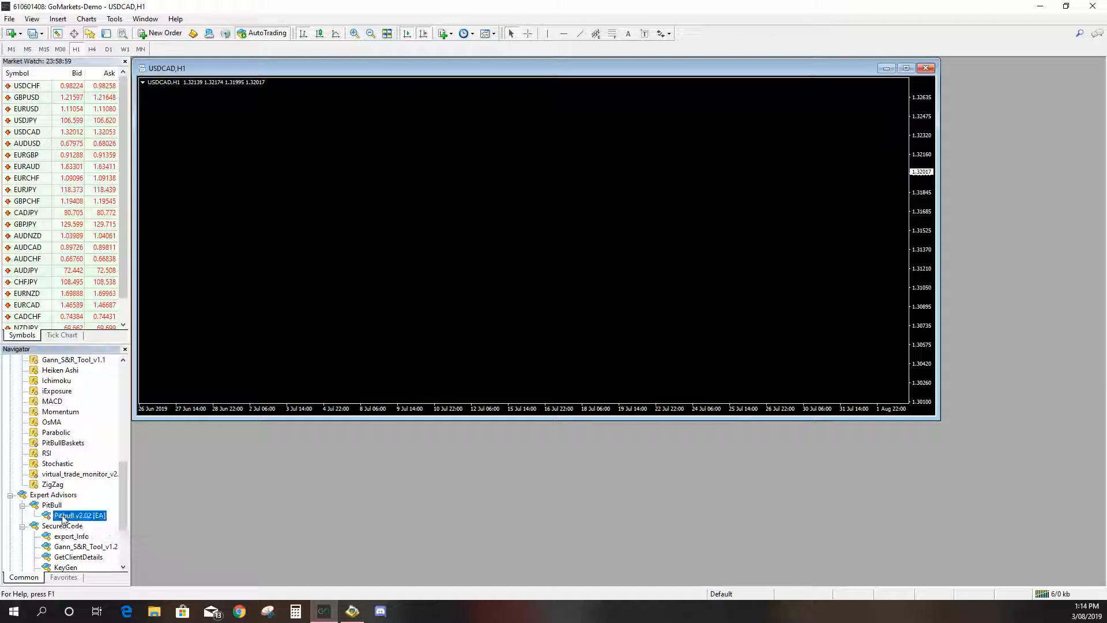
drag(67, 519, 212, 395)
drag(311, 323, 311, 322)
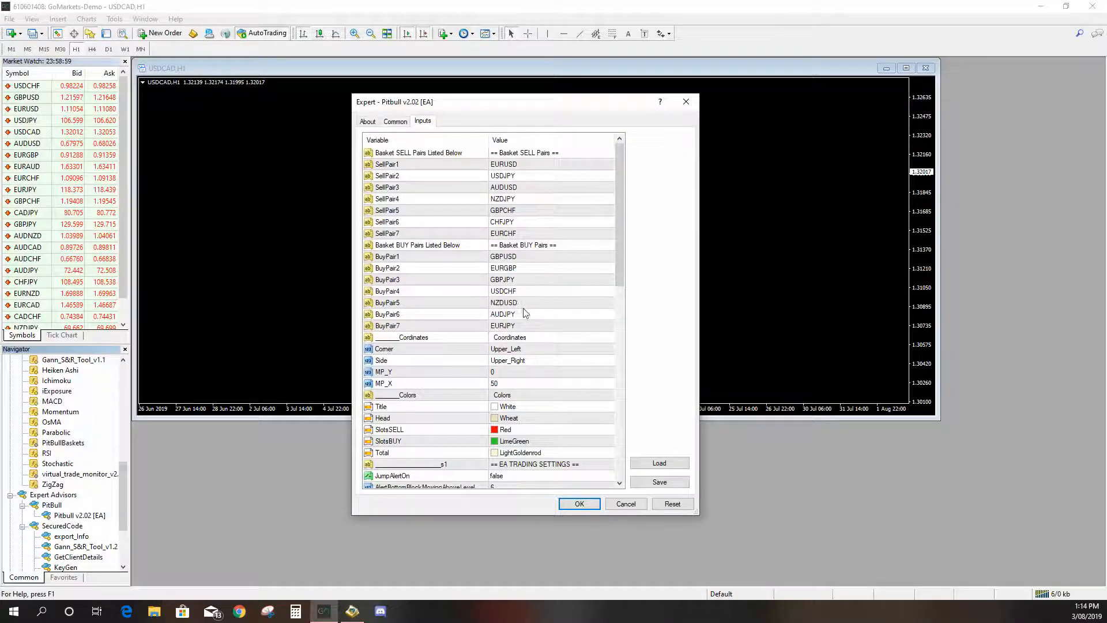
drag(621, 233, 626, 444)
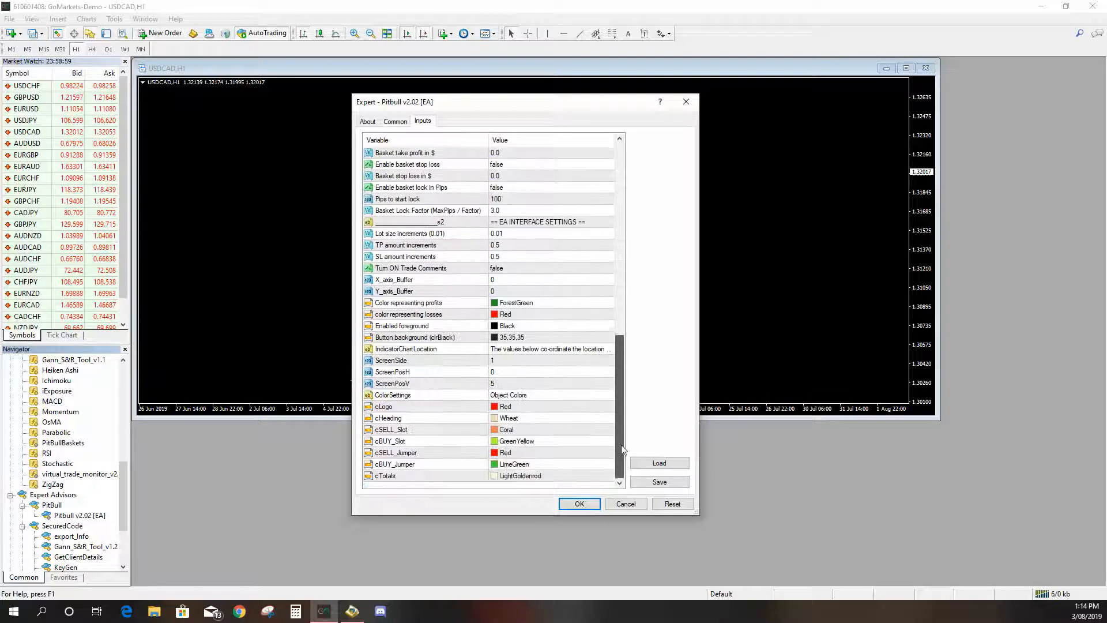
click(577, 505)
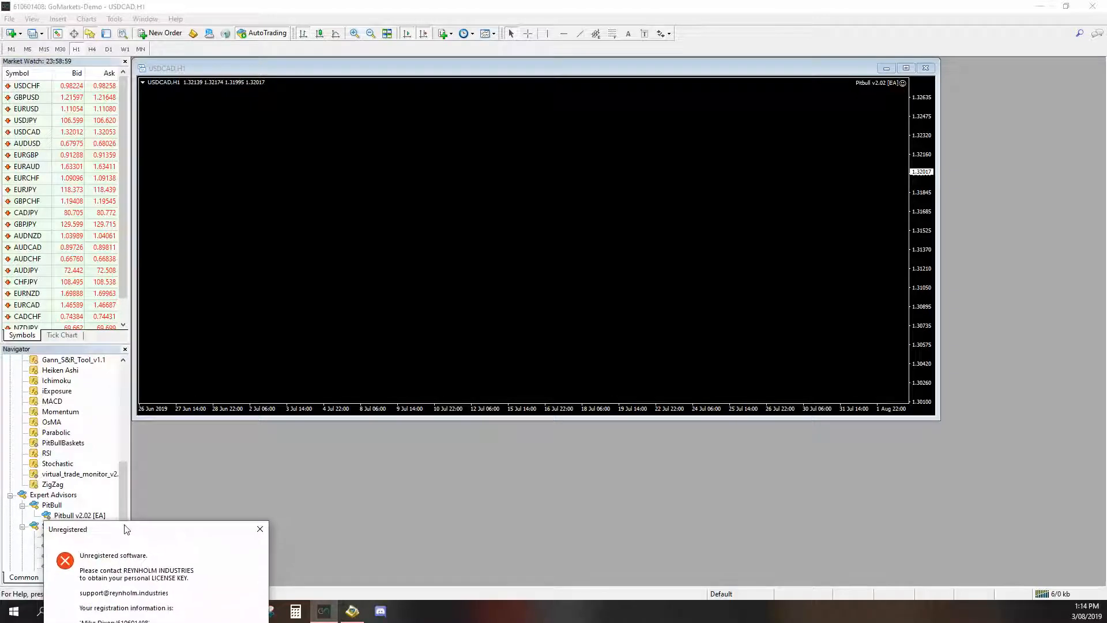
drag(127, 529, 125, 534)
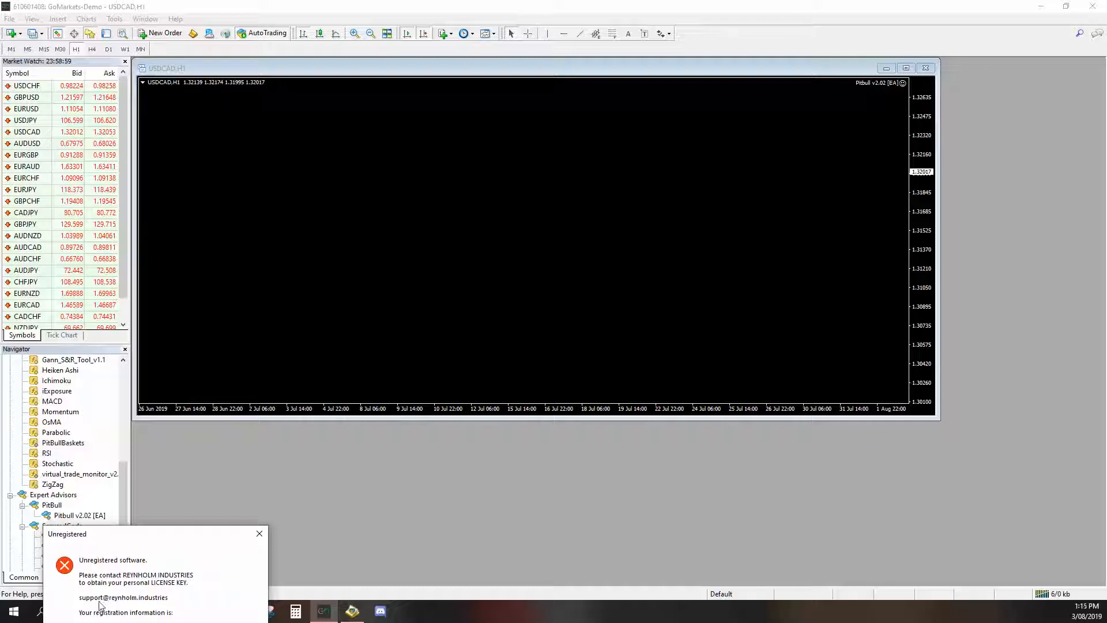
click(258, 533)
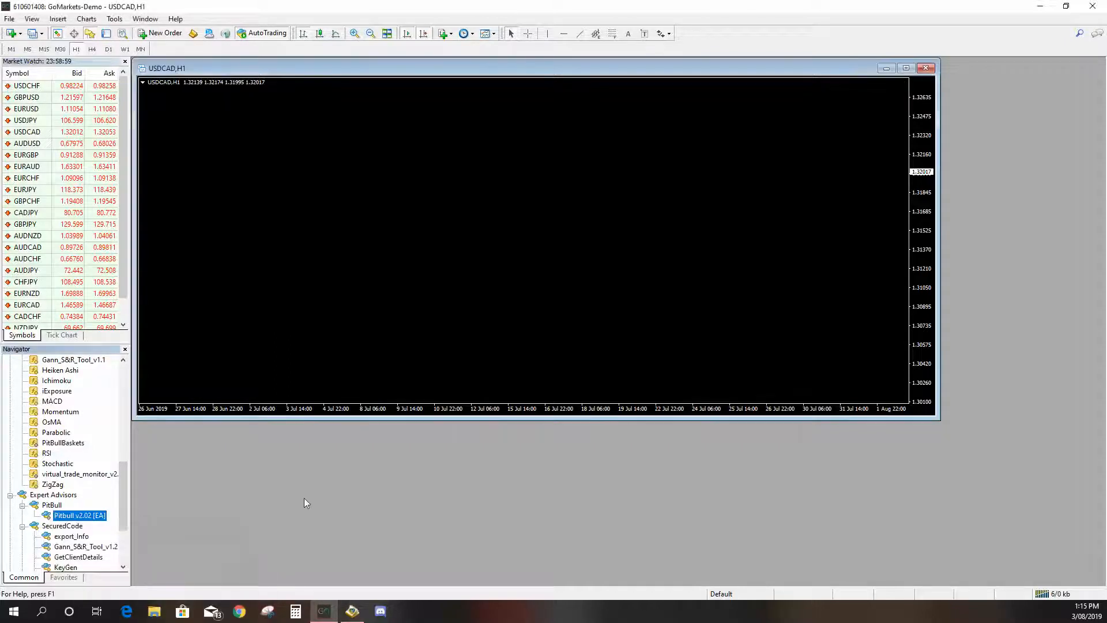
- Open the terminal's data folder and navigate into MQL4\Files
click(15, 20)
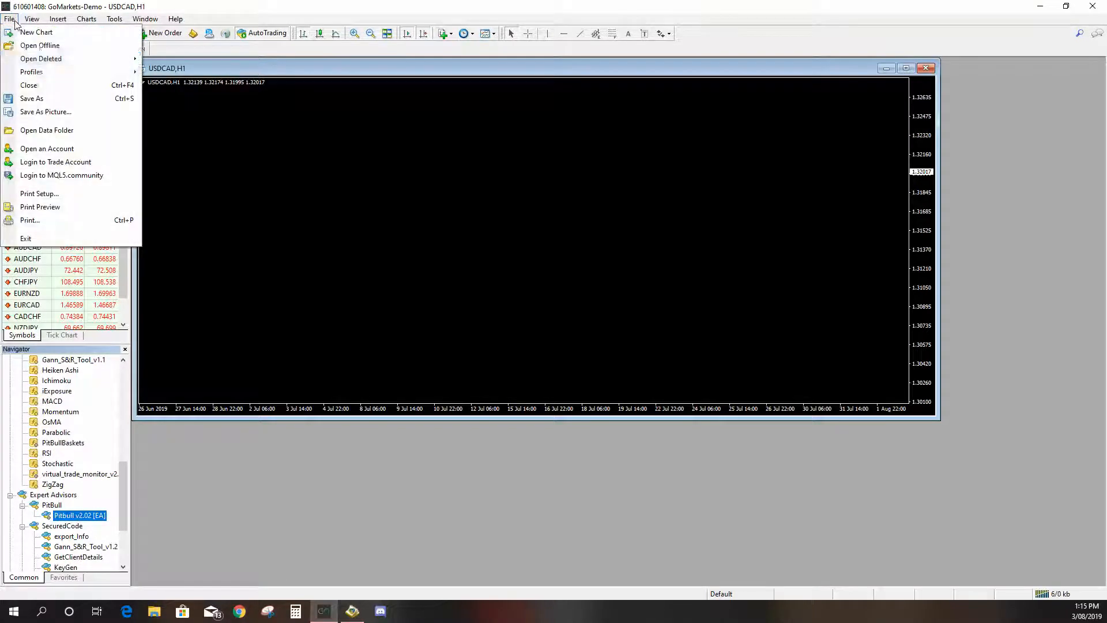
click(70, 132)
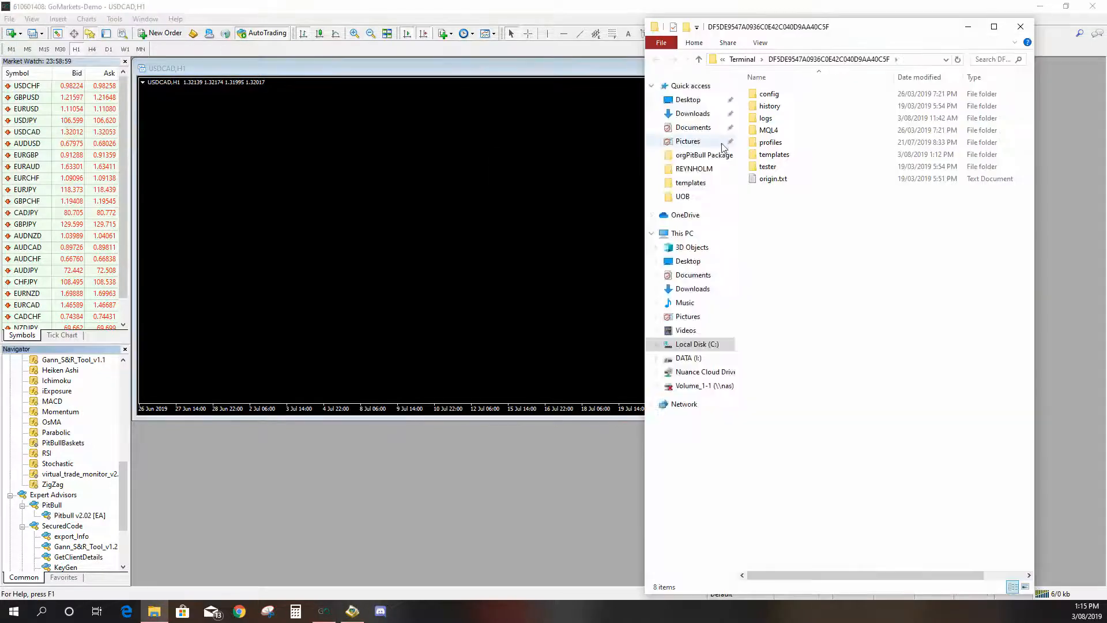
double_click(789, 130)
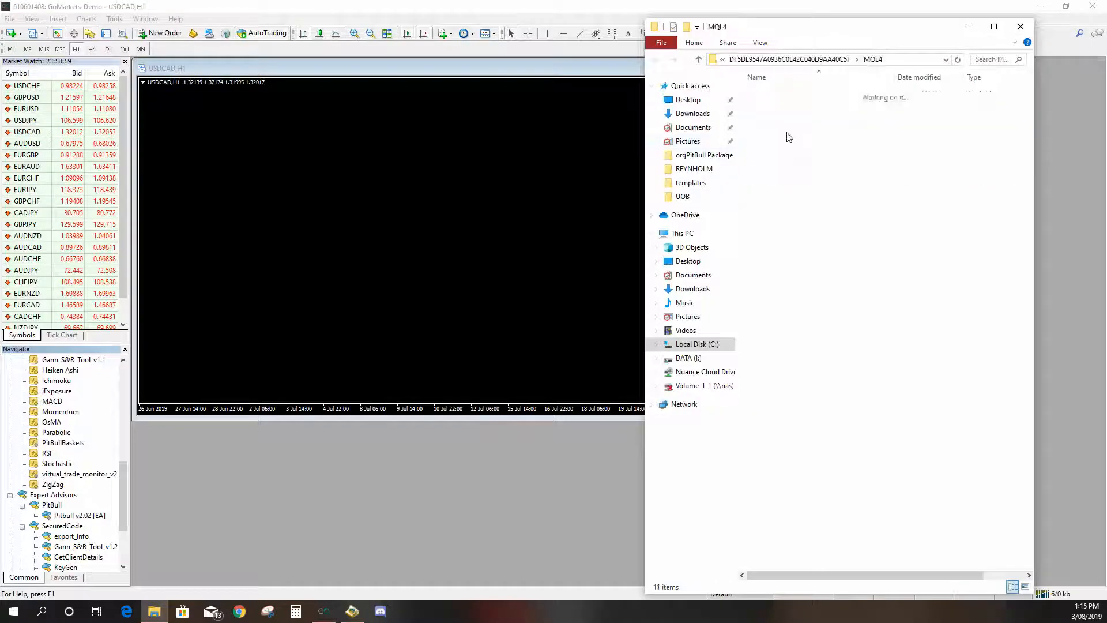
double_click(802, 106)
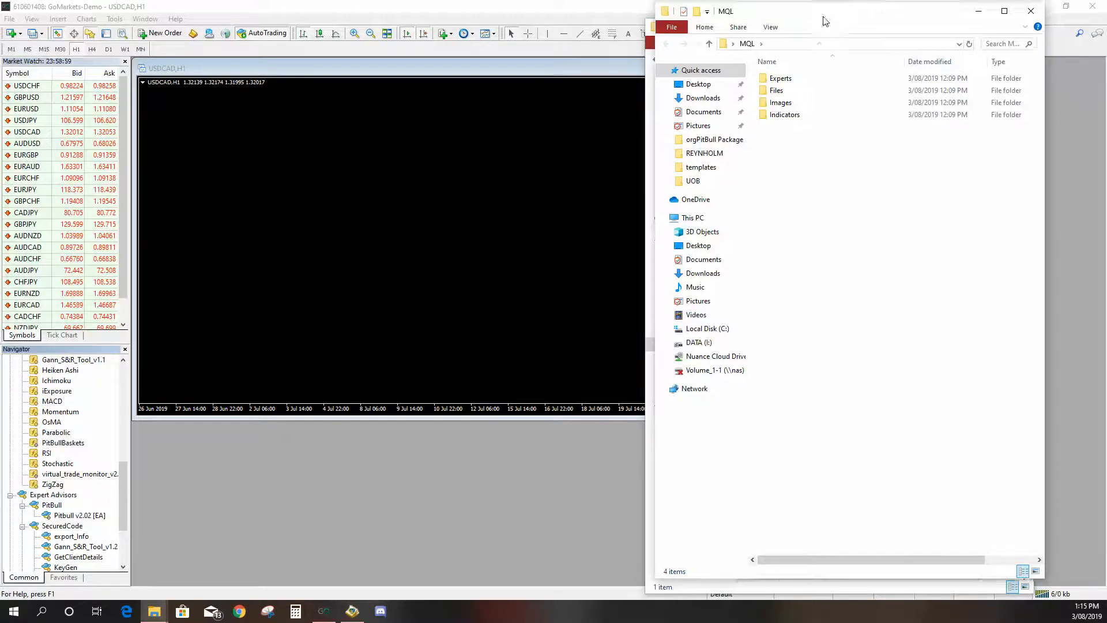
- Copy PitBull.License from the package's MQL\Files folder into the terminal's MQL4\Files folder, replacing the existing file, and close both folder windows
drag(854, 11, 330, 36)
double_click(290, 118)
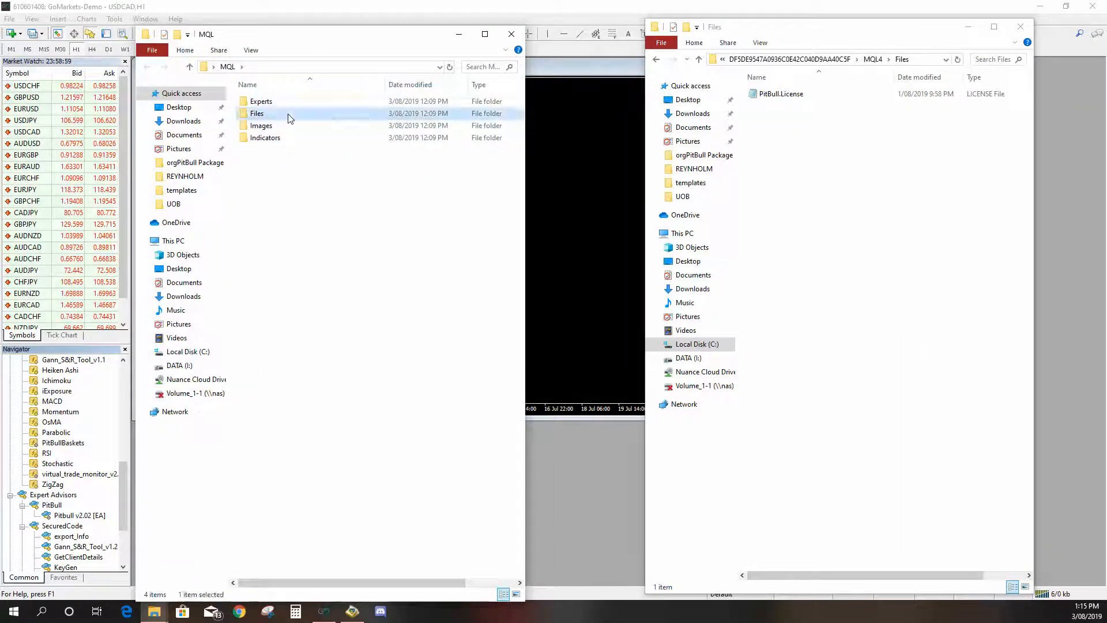
right_click(303, 127)
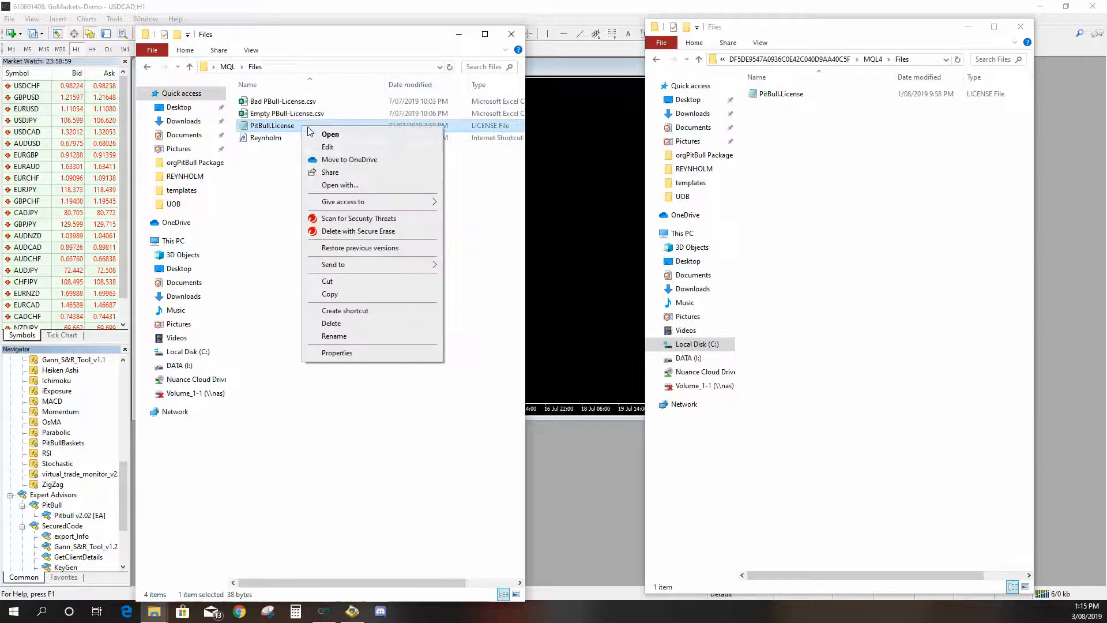
click(369, 295)
right_click(798, 156)
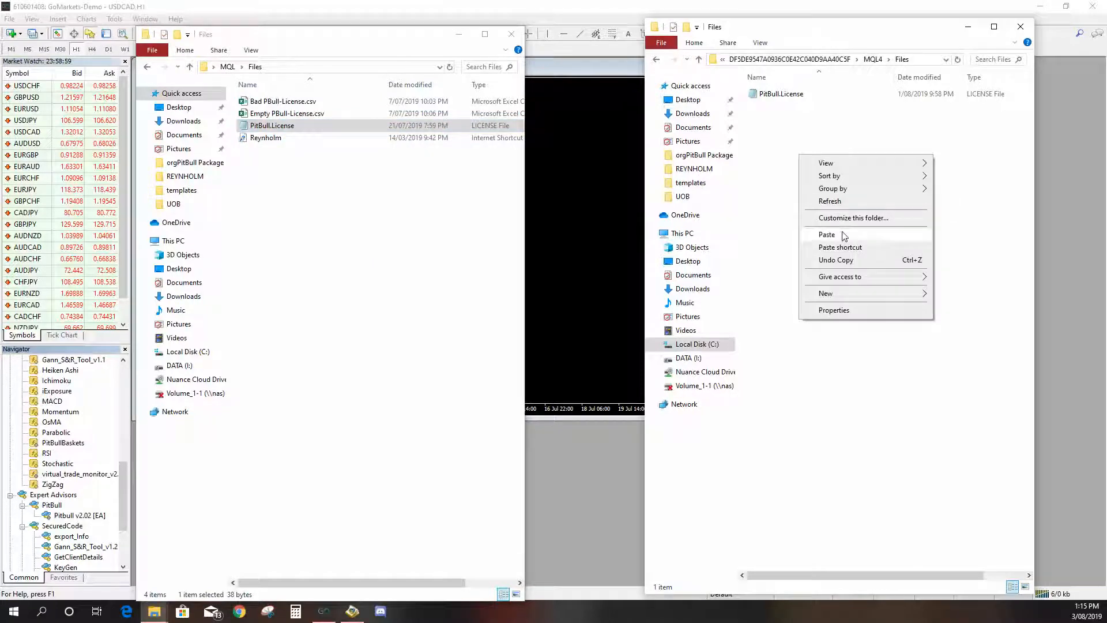
click(841, 235)
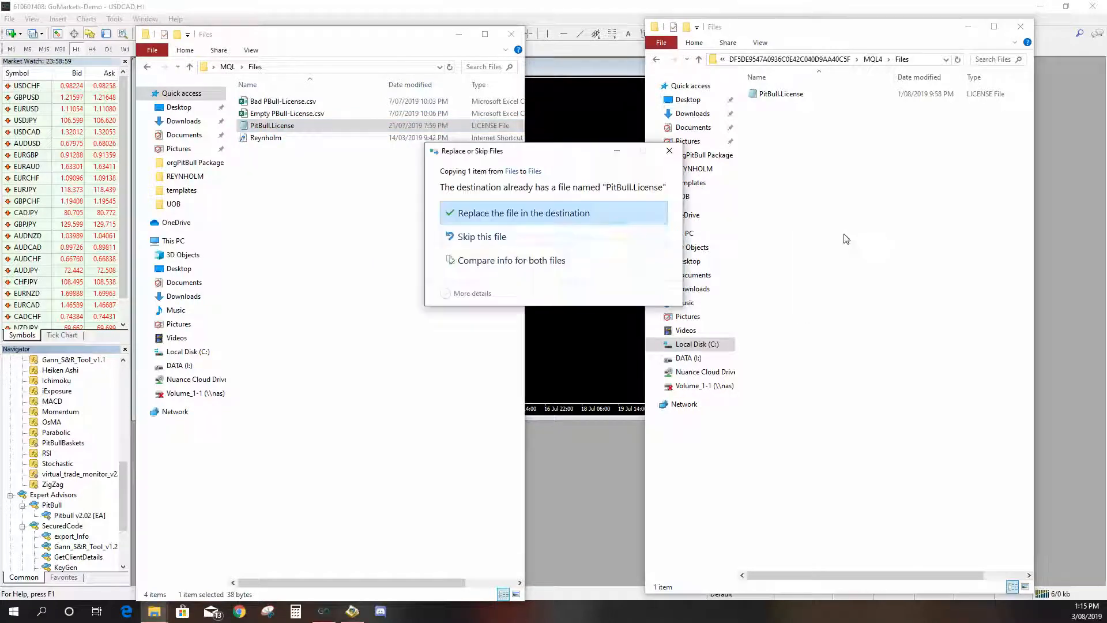
click(581, 216)
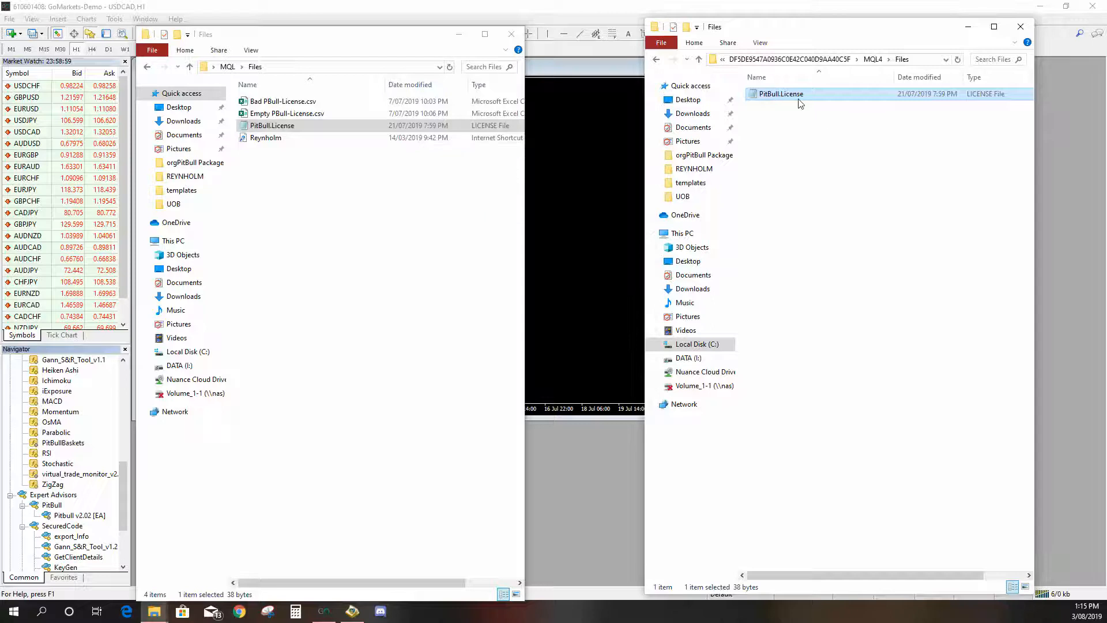
click(511, 34)
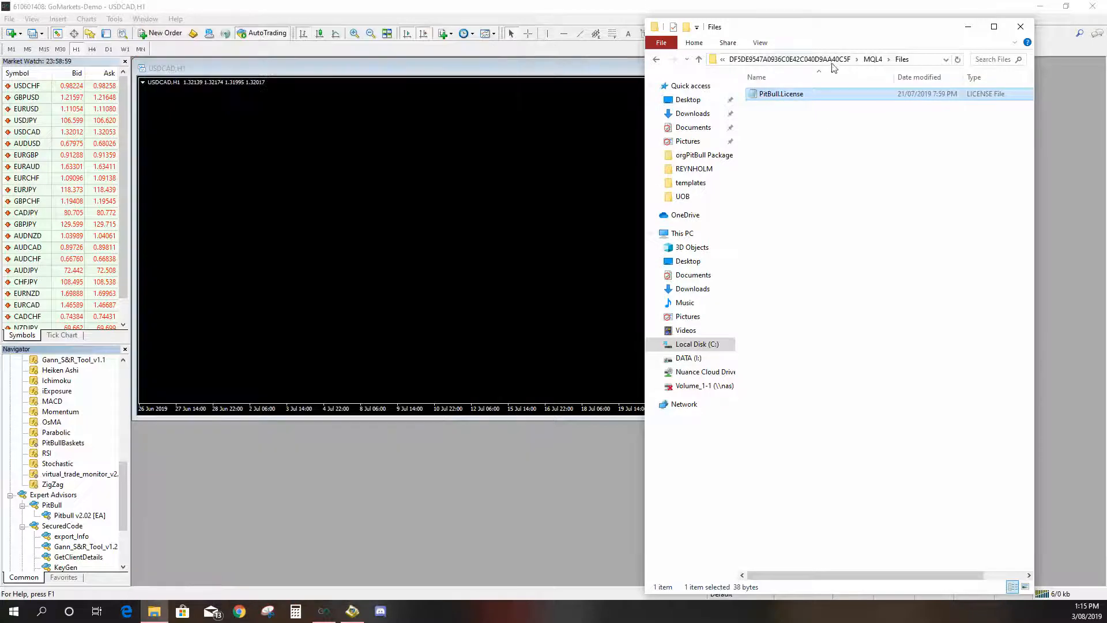
click(1021, 27)
- Attach the Pitbull v2.02 EA to the USDCAD chart again, accepting the default inputs
drag(83, 515, 269, 285)
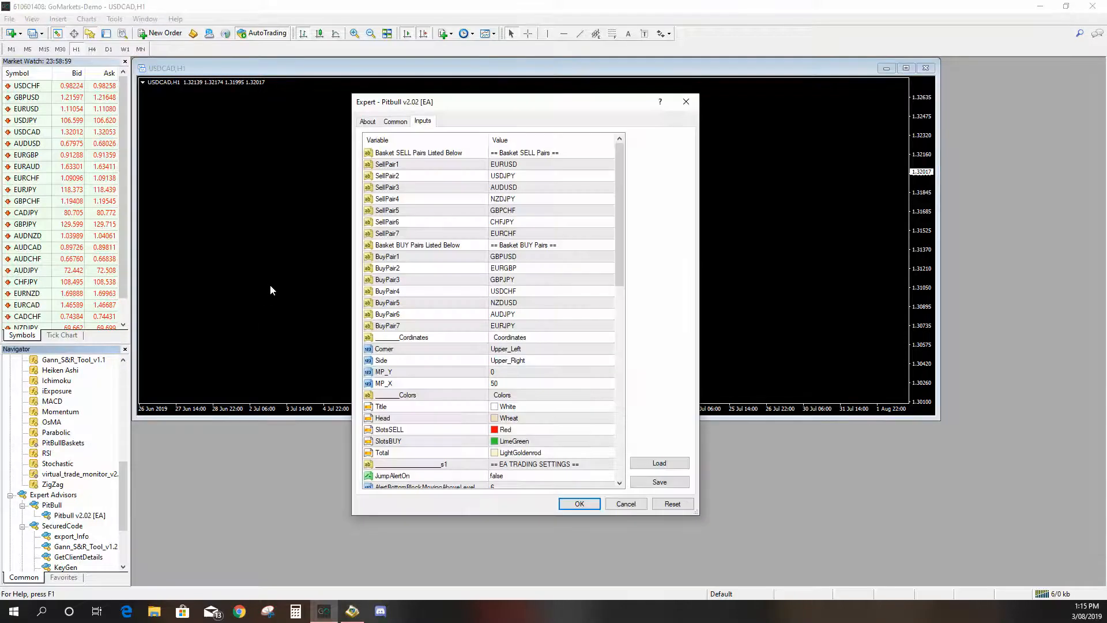
click(580, 504)
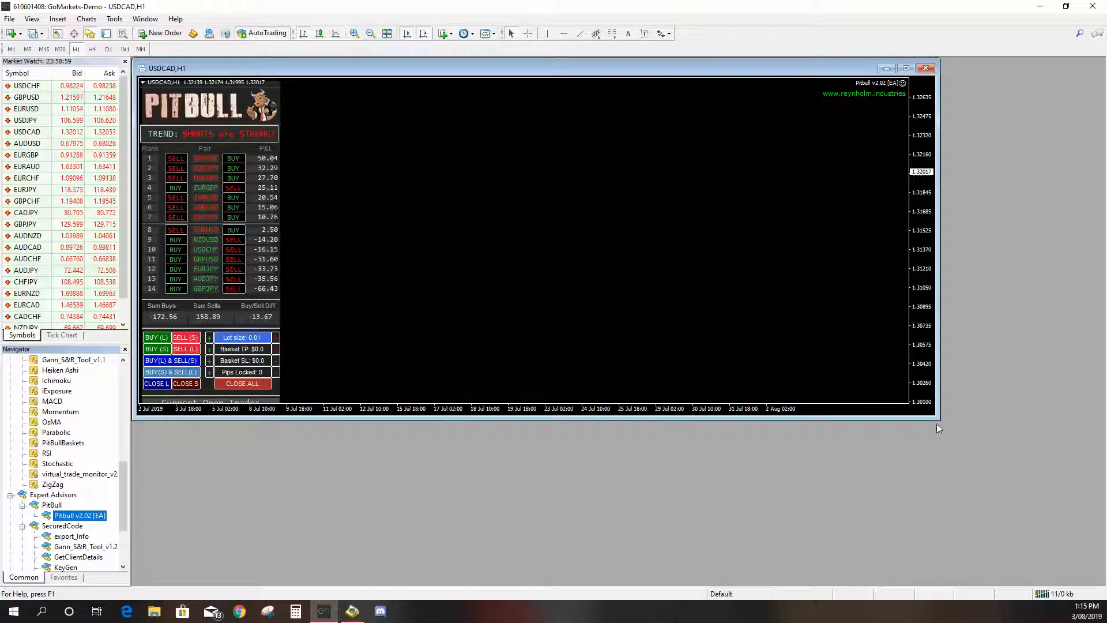
- Resize the USDCAD chart window into a tall narrow panel and move the timeframe toolbar up beside the main toolbar
drag(935, 420, 322, 585)
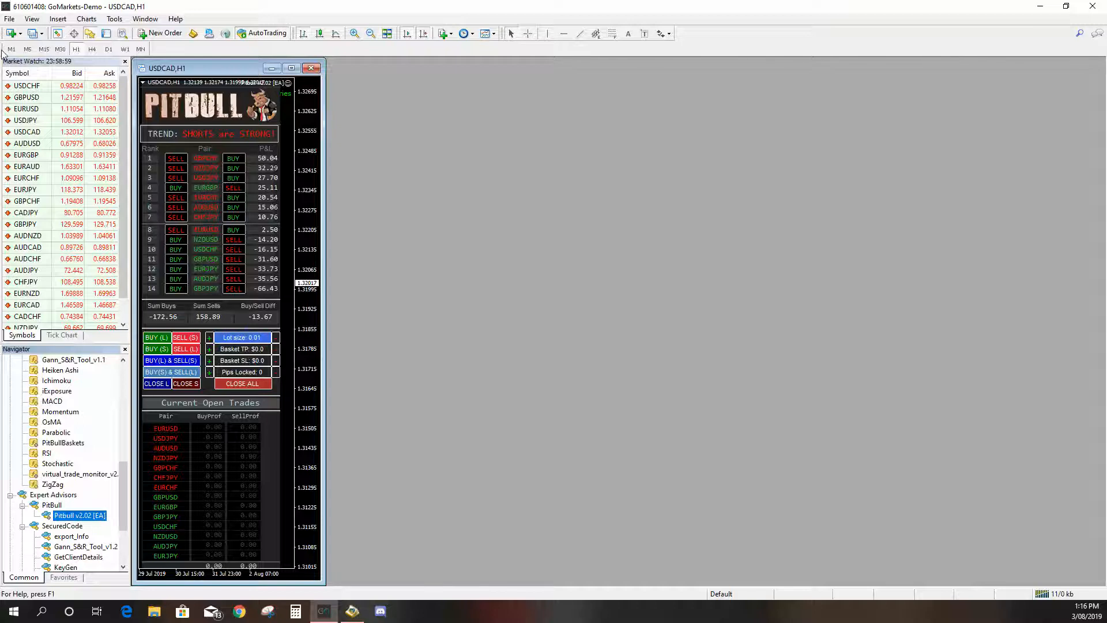
drag(2, 53, 680, 38)
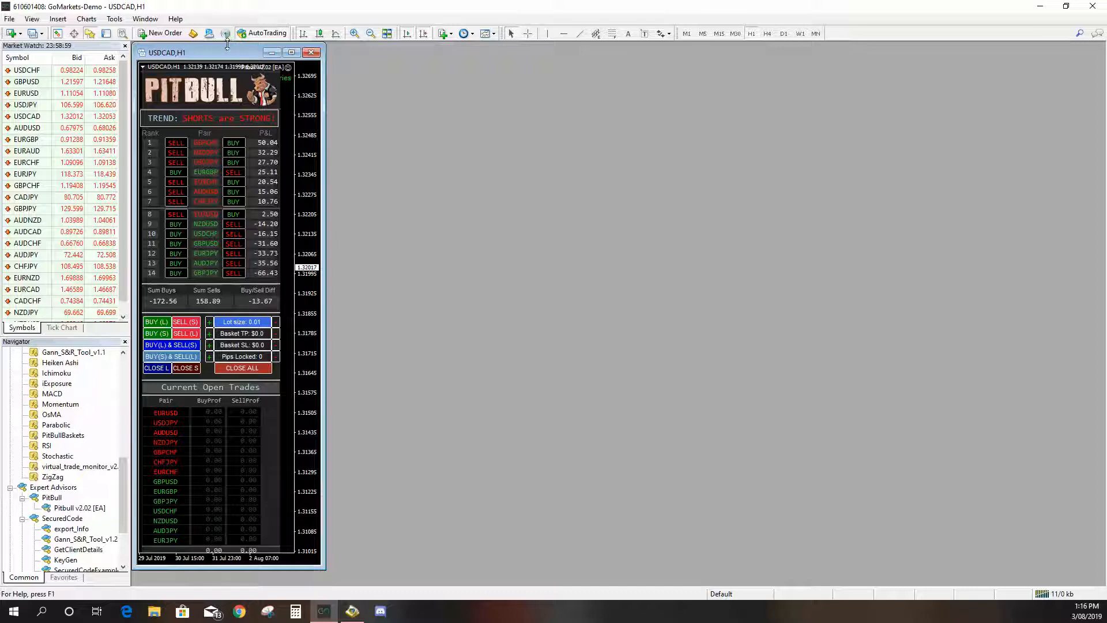
drag(211, 52, 210, 52)
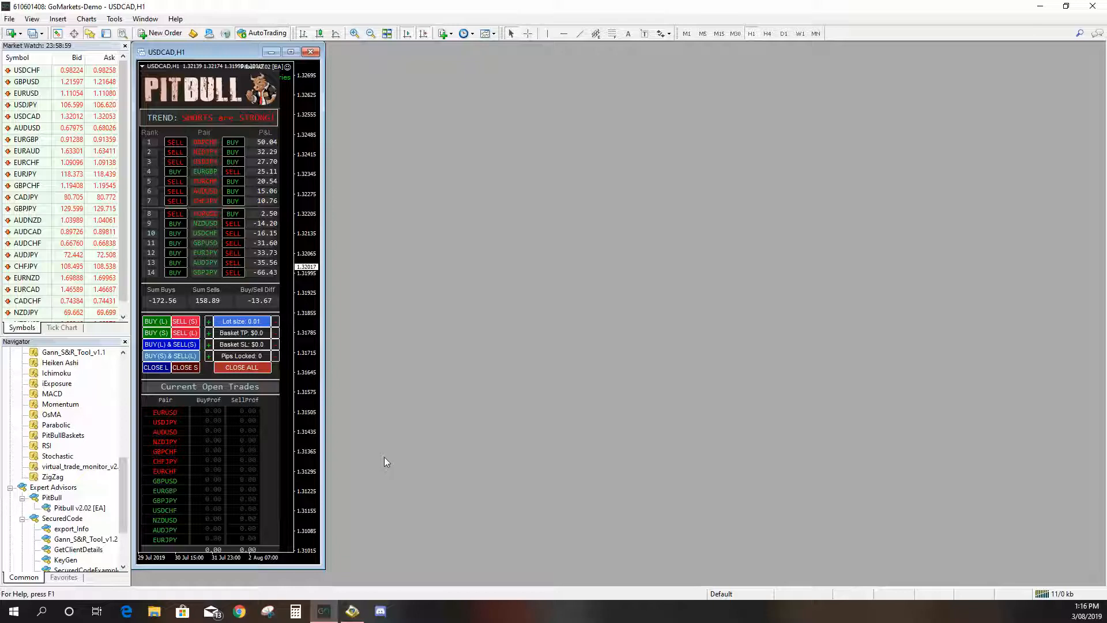
drag(278, 568, 269, 586)
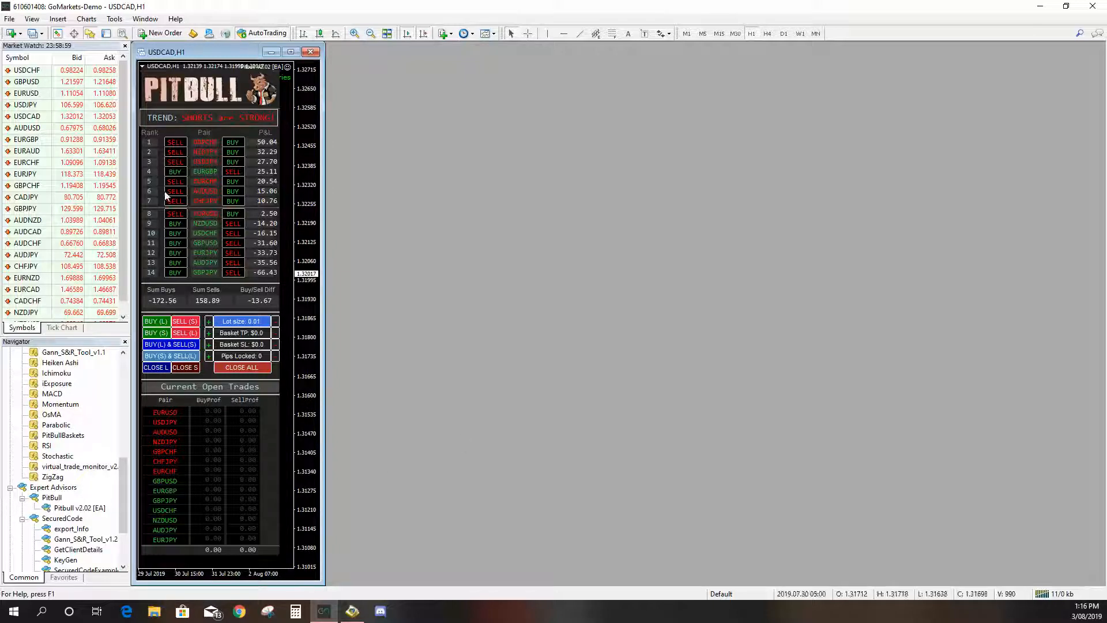
- Open a new EURUSD chart and apply the PitBull-Indicator template to it
click(11, 33)
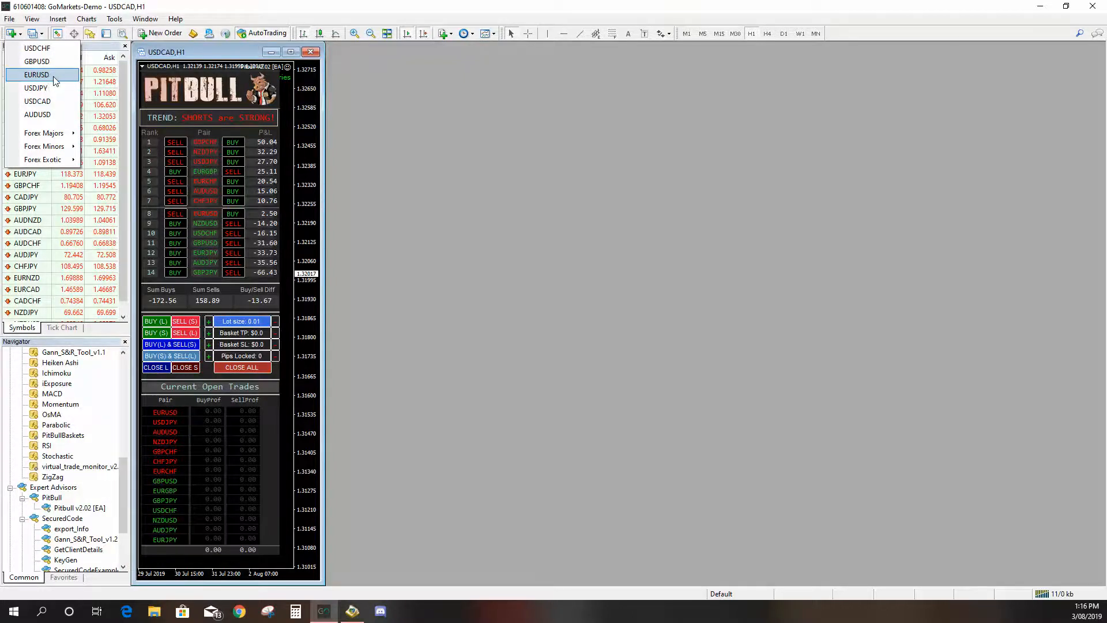
click(37, 75)
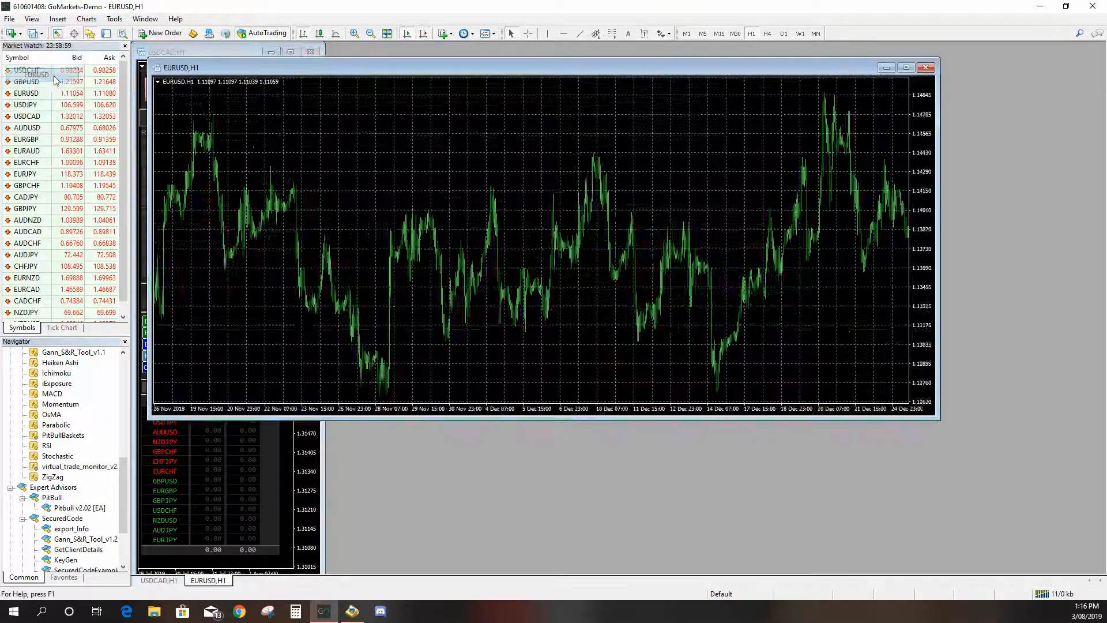
right_click(426, 148)
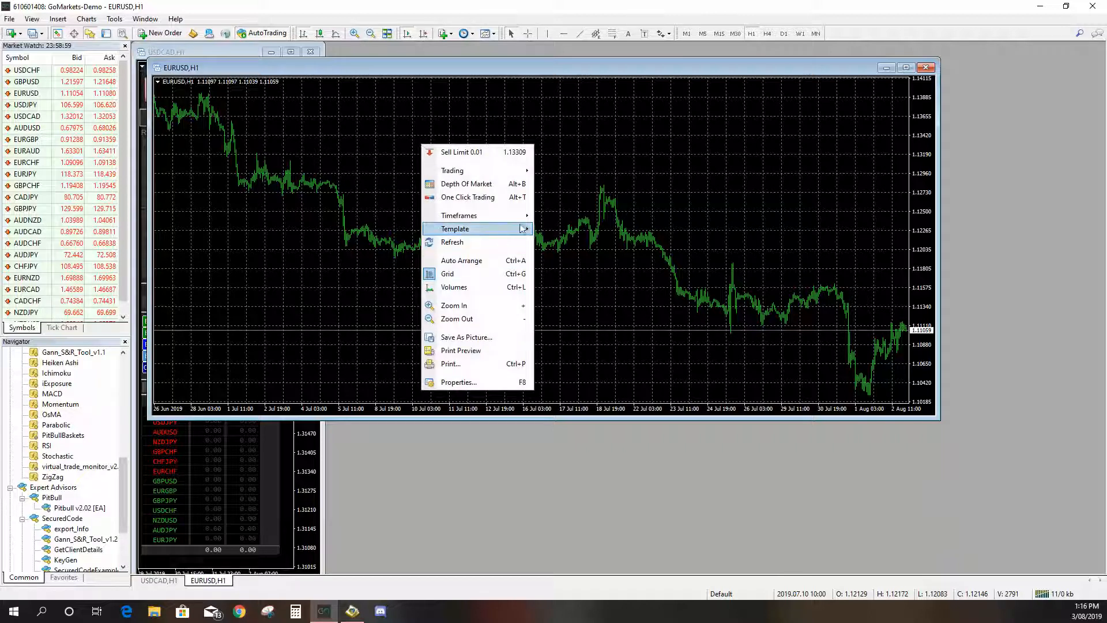
mouse_move(522, 228)
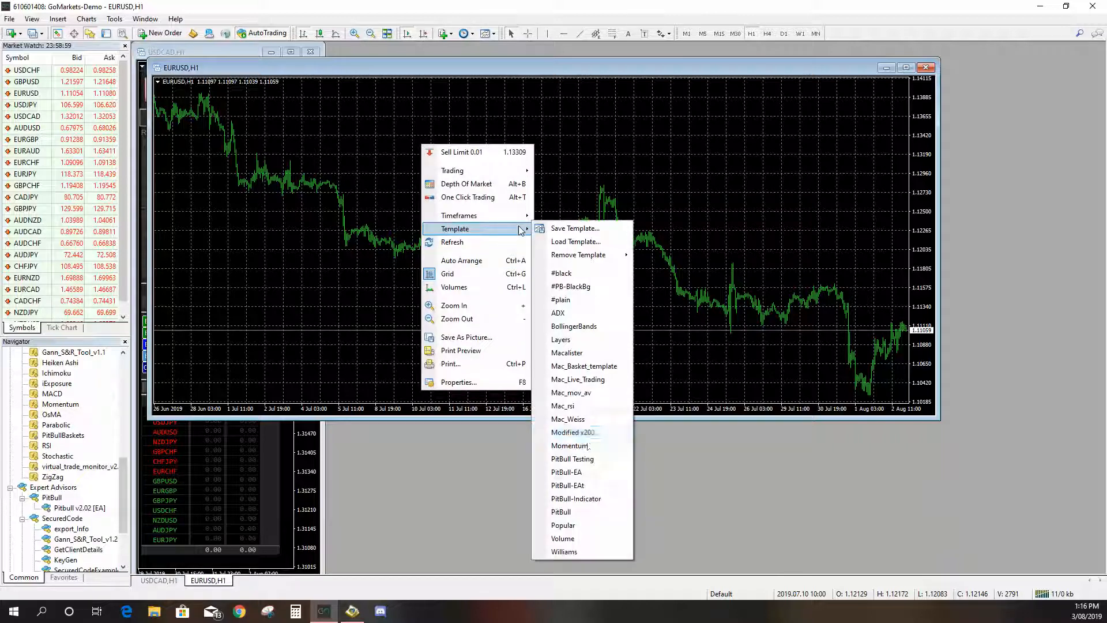
click(593, 500)
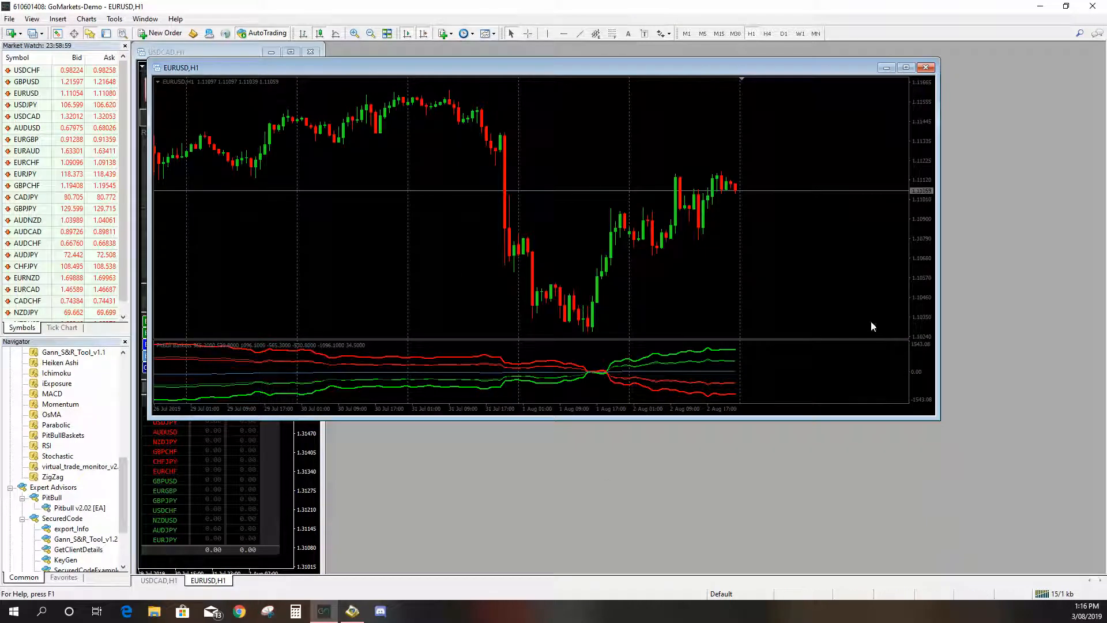
- Close the Market Watch and Navigator panels and place the EURUSD chart beside the PitBull panel, enlarging it to fill the workspace
drag(202, 70, 381, 51)
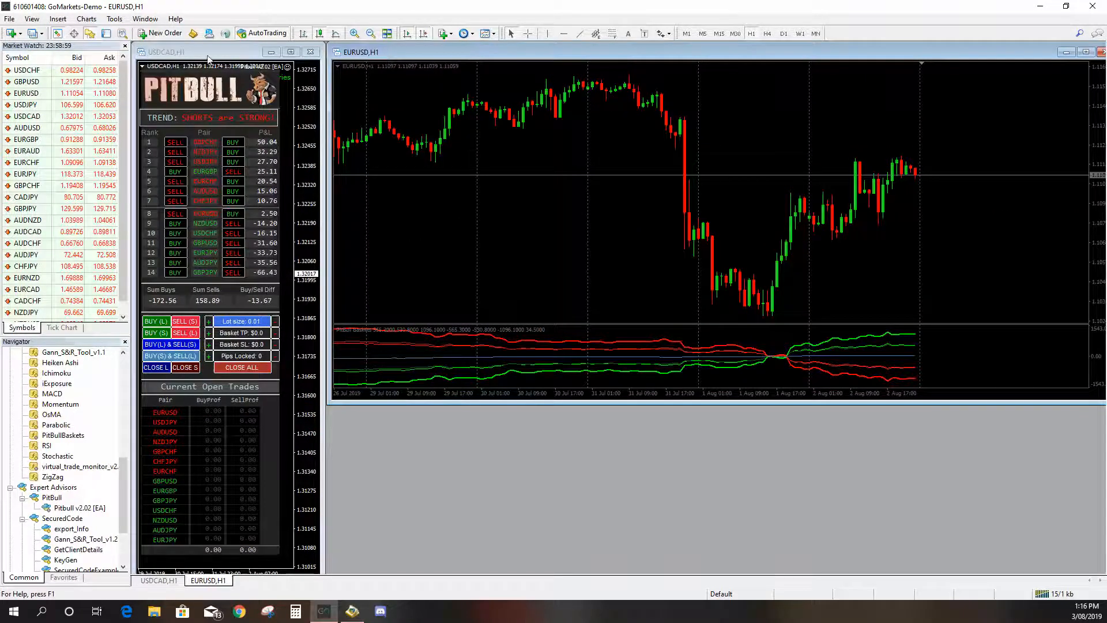
click(125, 47)
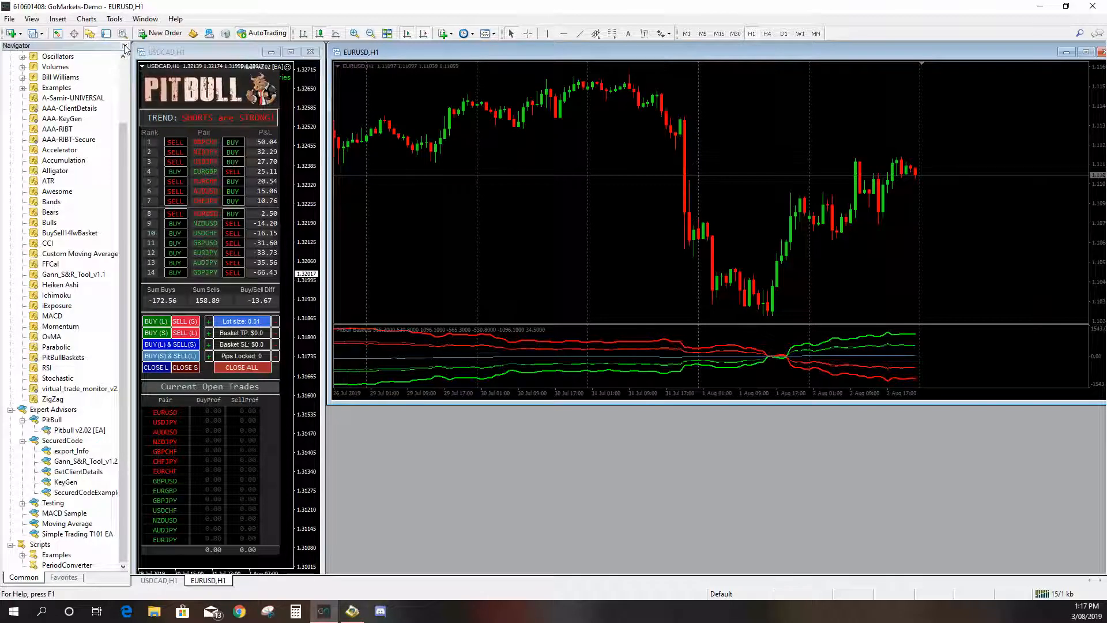
click(126, 46)
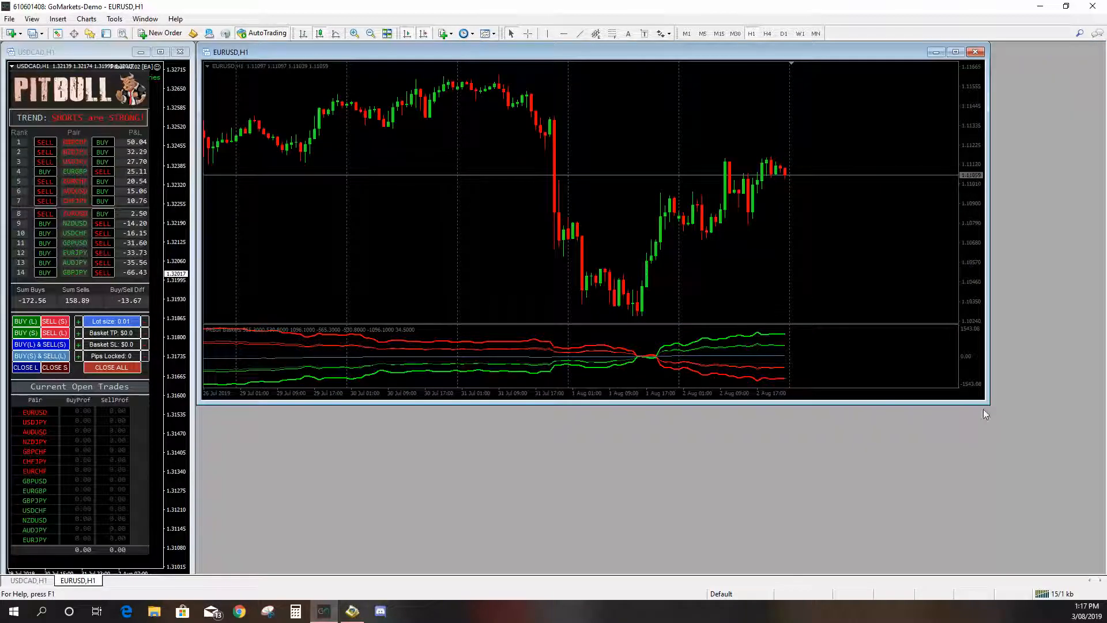
drag(986, 403, 1101, 572)
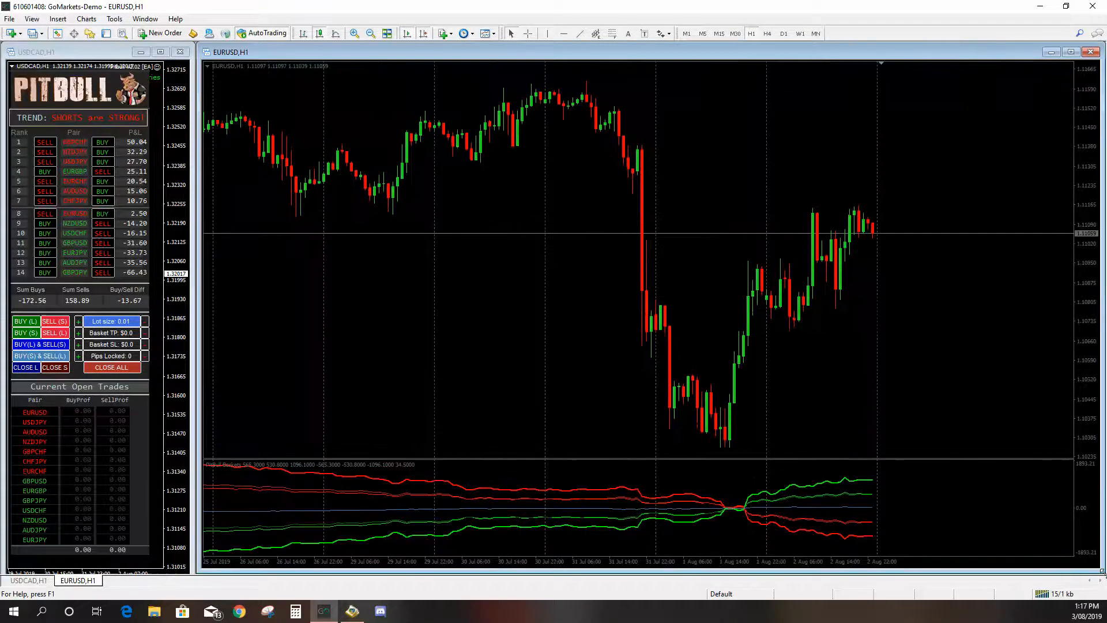